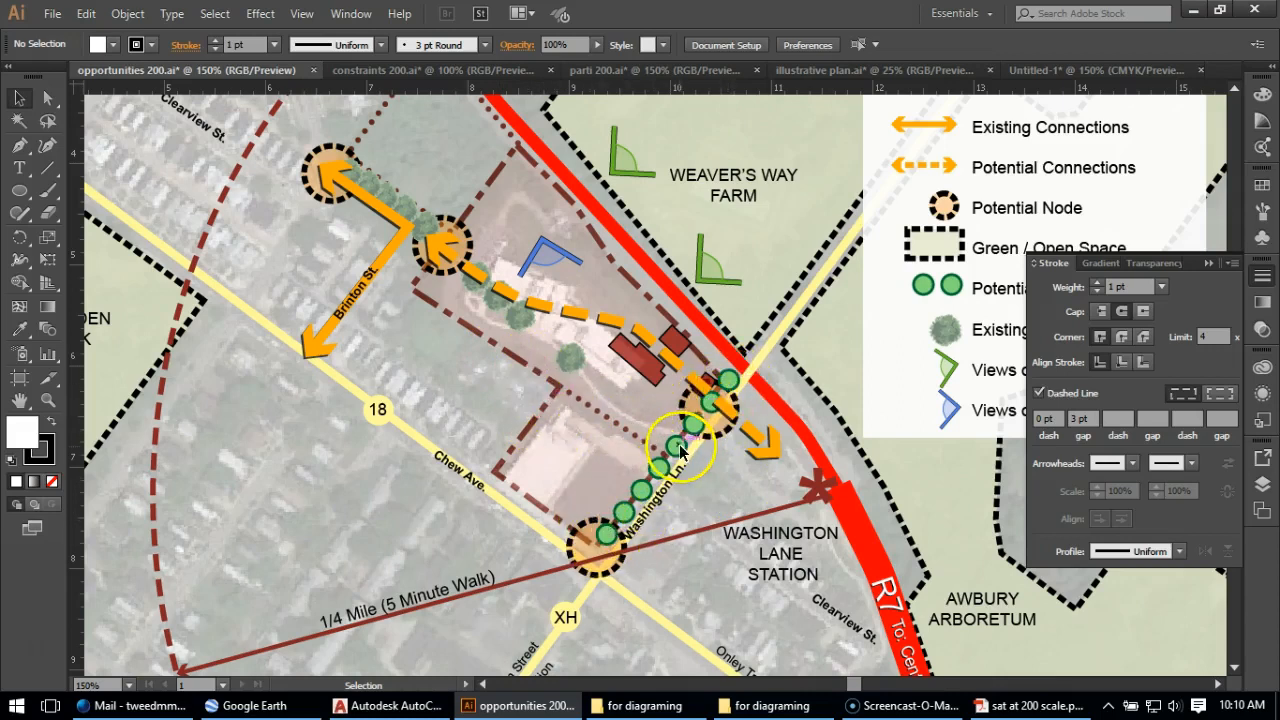
{"action": "scroll", "coordinate": [675, 455], "scroll_direction": "up", "scroll_amount": 2}
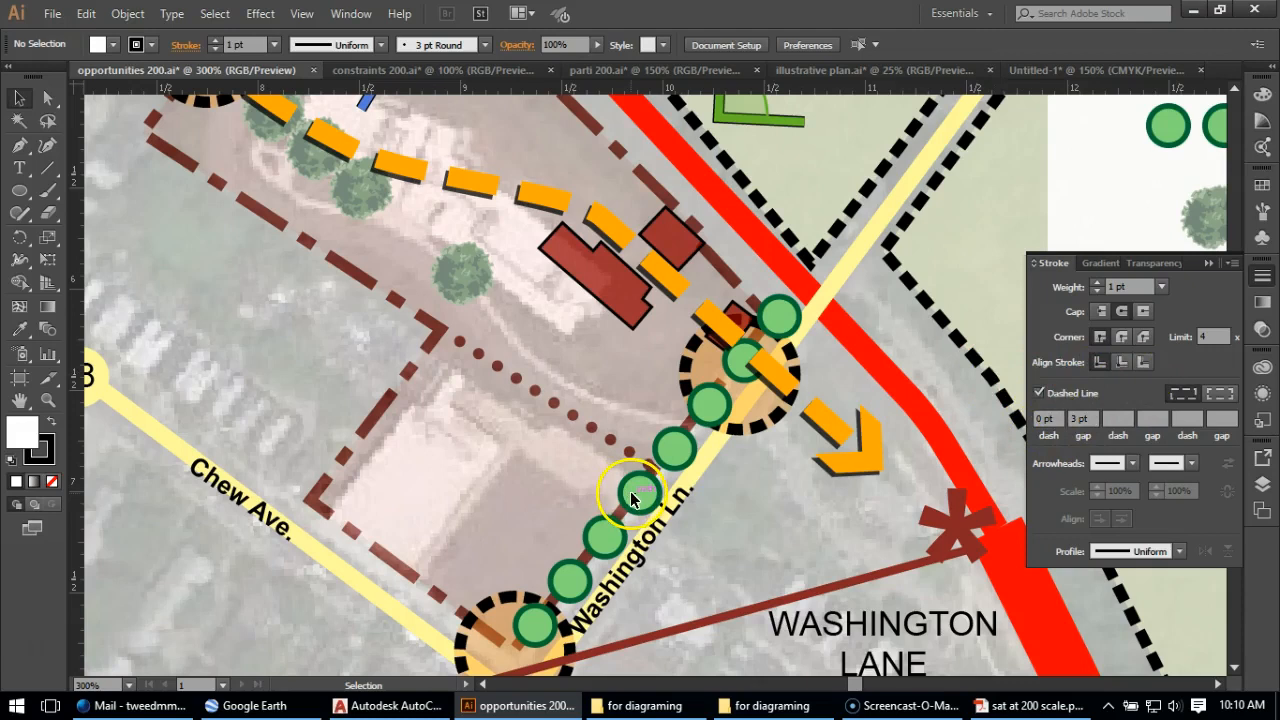
{"action": "scroll", "coordinate": [759, 525], "scroll_direction": "down", "scroll_amount": 1}
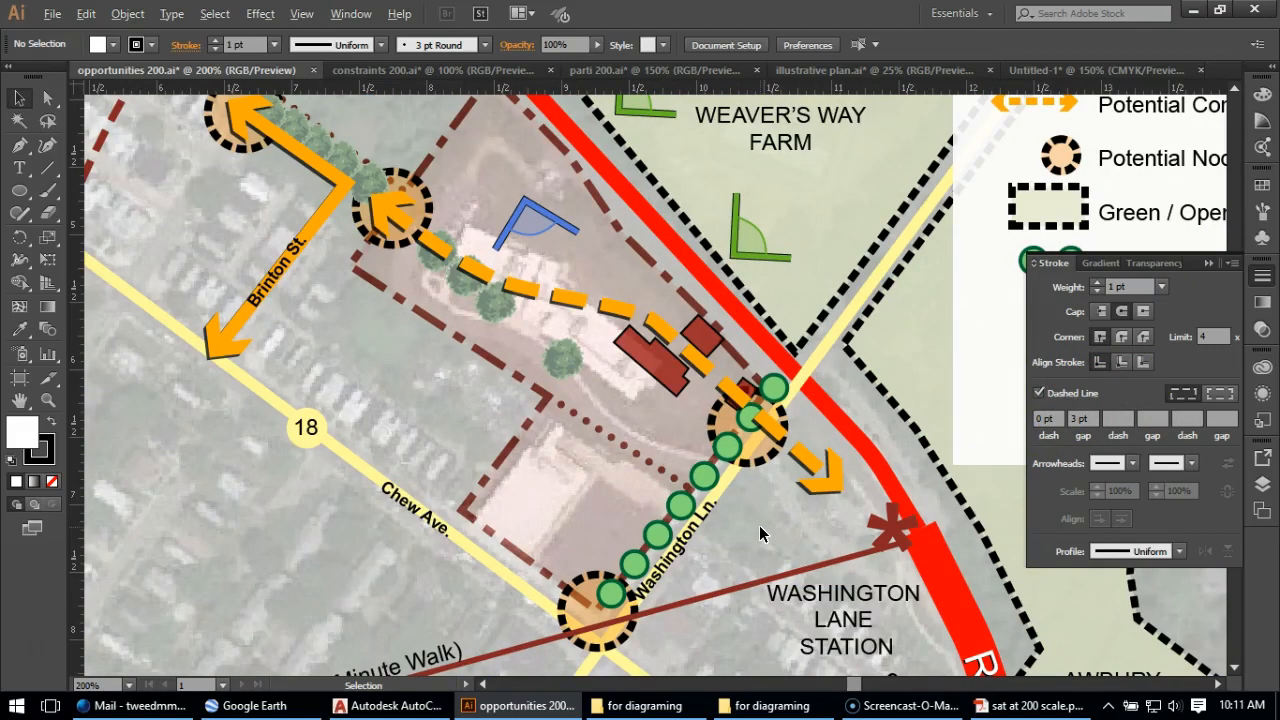
{"action": "scroll", "coordinate": [760, 534], "scroll_direction": "down", "scroll_amount": 1}
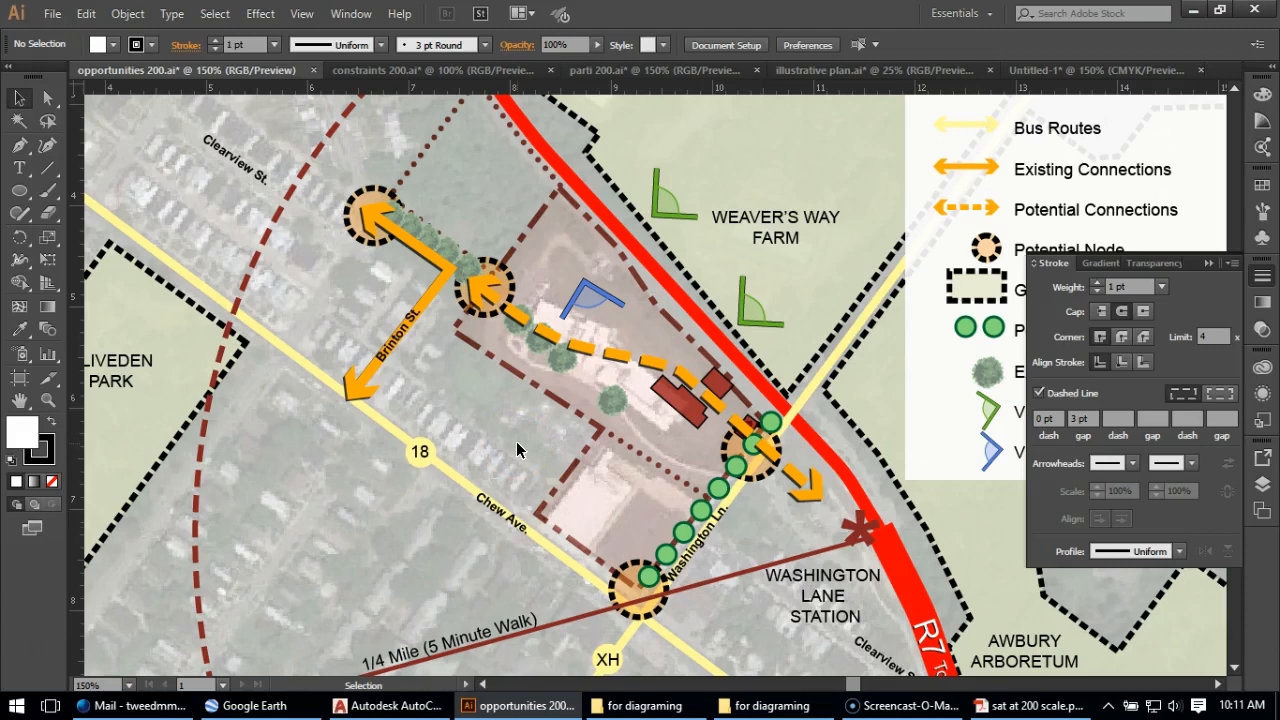
{"action": "scroll", "coordinate": [517, 450], "scroll_direction": "down", "scroll_amount": 1}
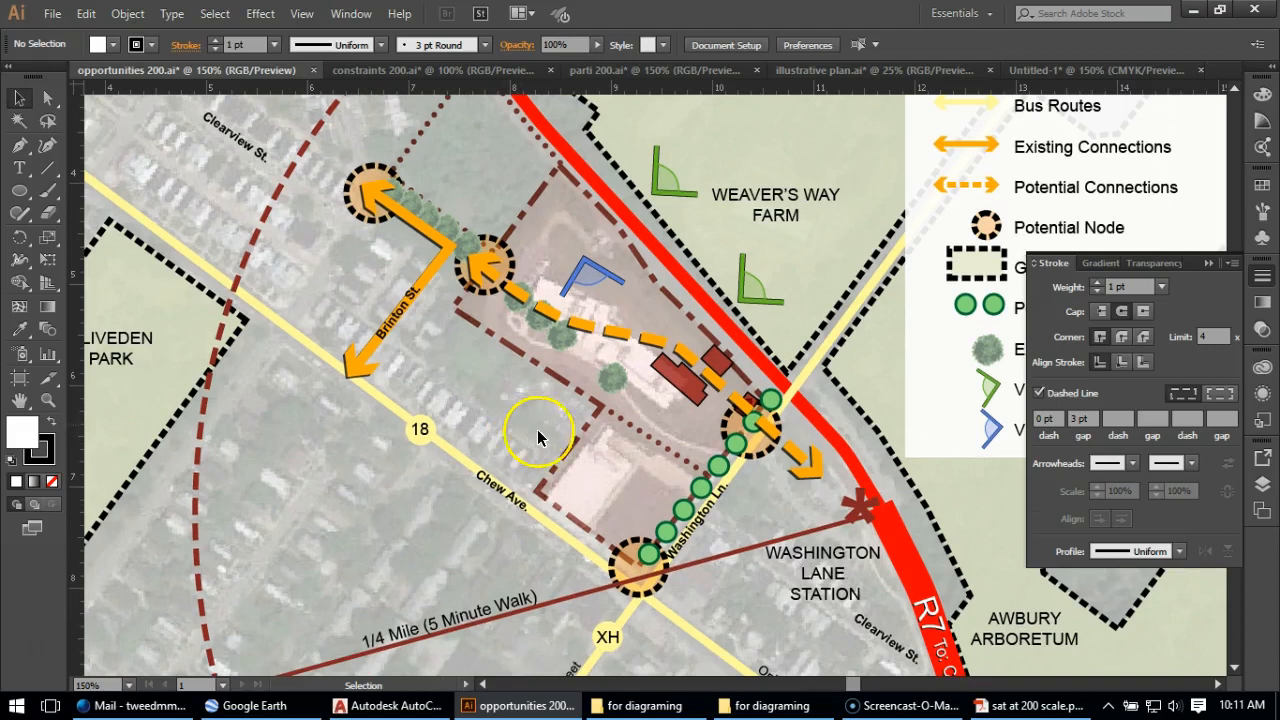
In the Untitled-1 document, add a new layer above the project boundary layer and name it "street trees"
{"action": "left_click", "coordinate": [1054, 71]}
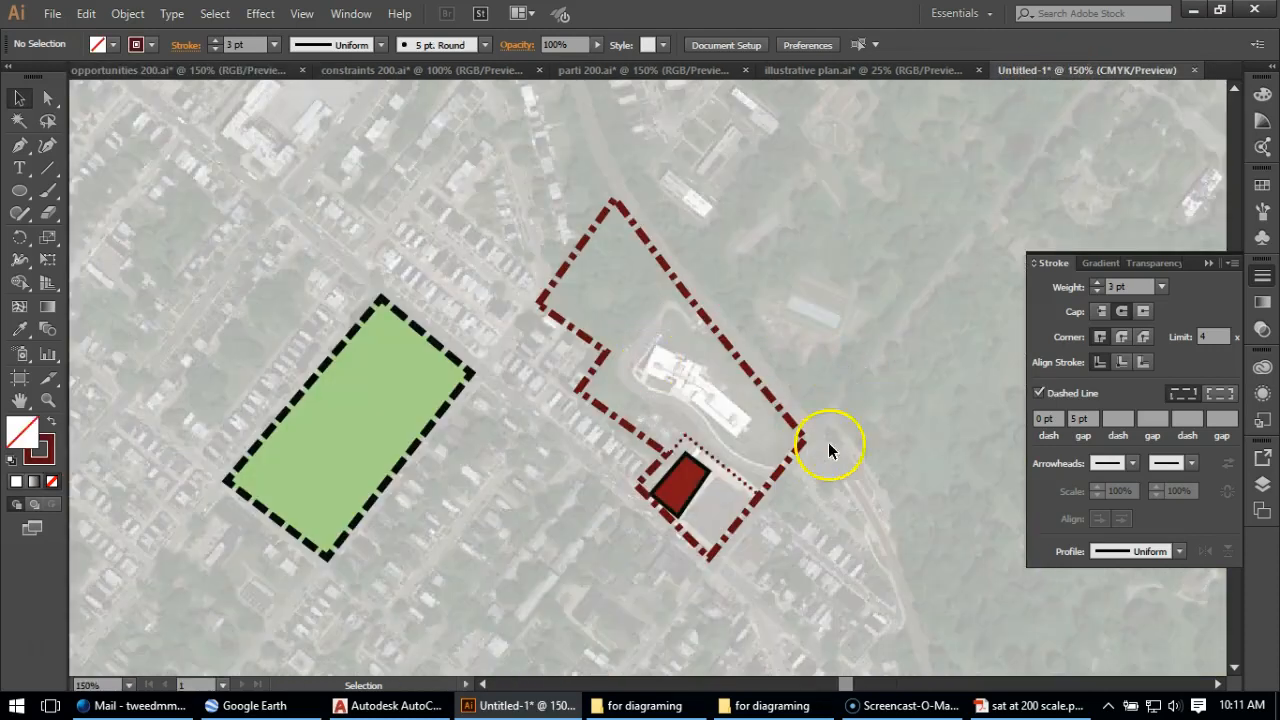
{"action": "left_click", "coordinate": [1262, 483]}
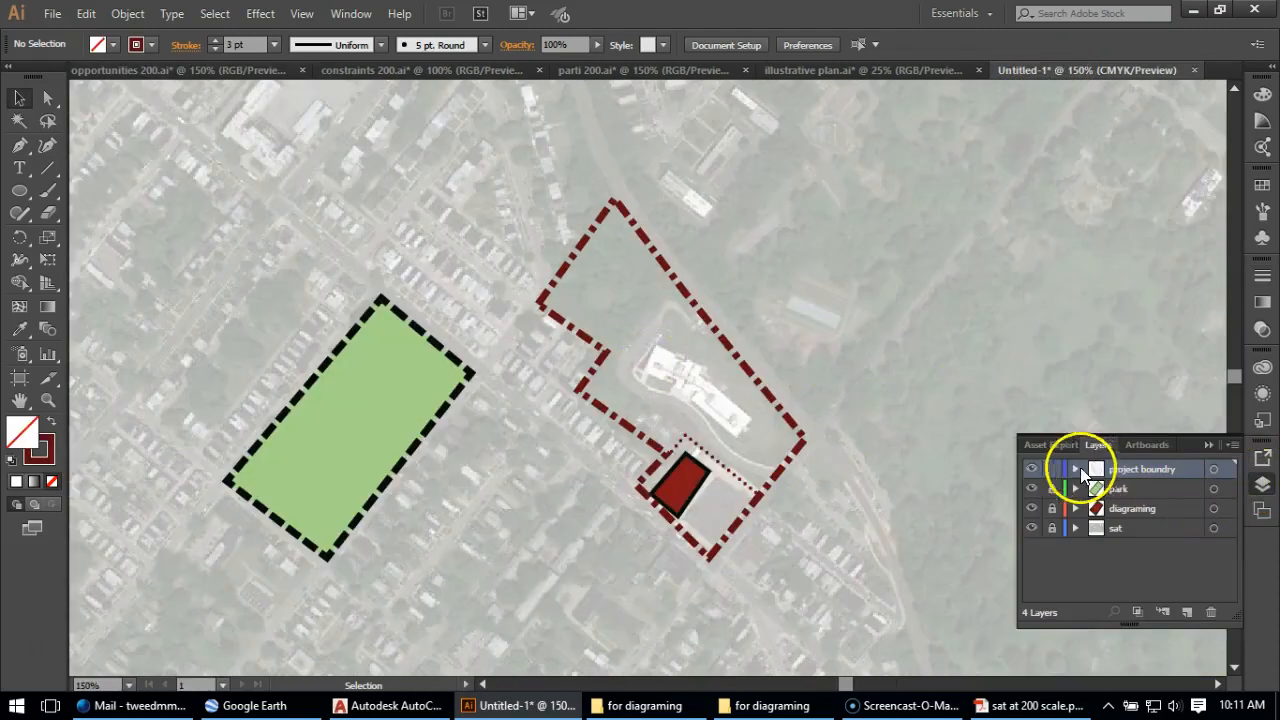
{"action": "left_click", "coordinate": [1187, 611]}
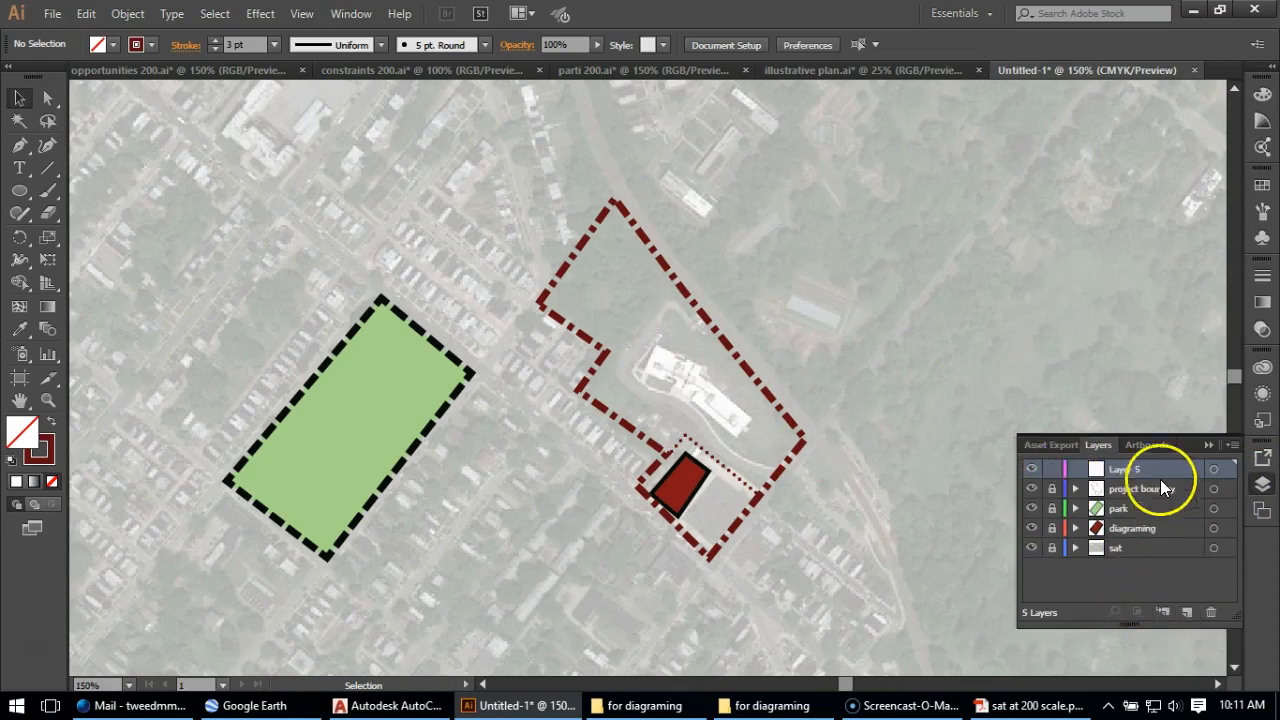
{"action": "double_click", "coordinate": [1135, 469]}
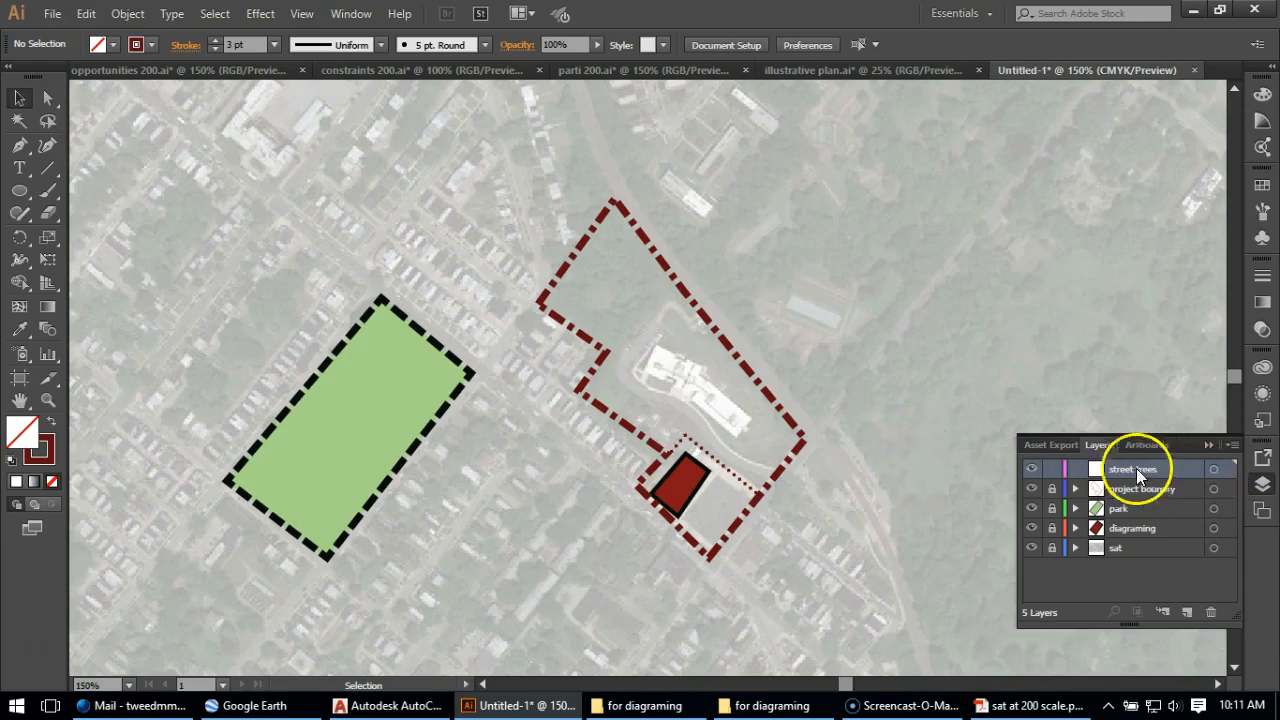
Set the stroke colour to light green, #B6E57A
{"action": "double_click", "coordinate": [28, 440]}
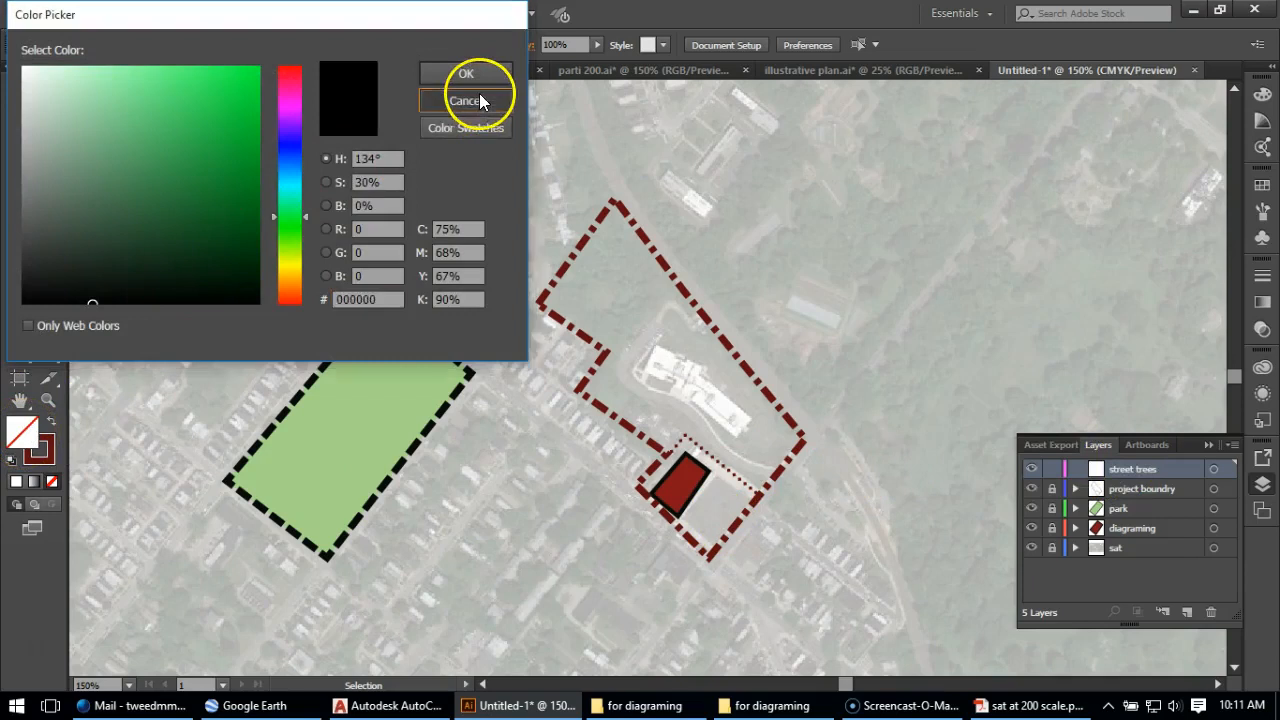
{"action": "left_click", "coordinate": [479, 104]}
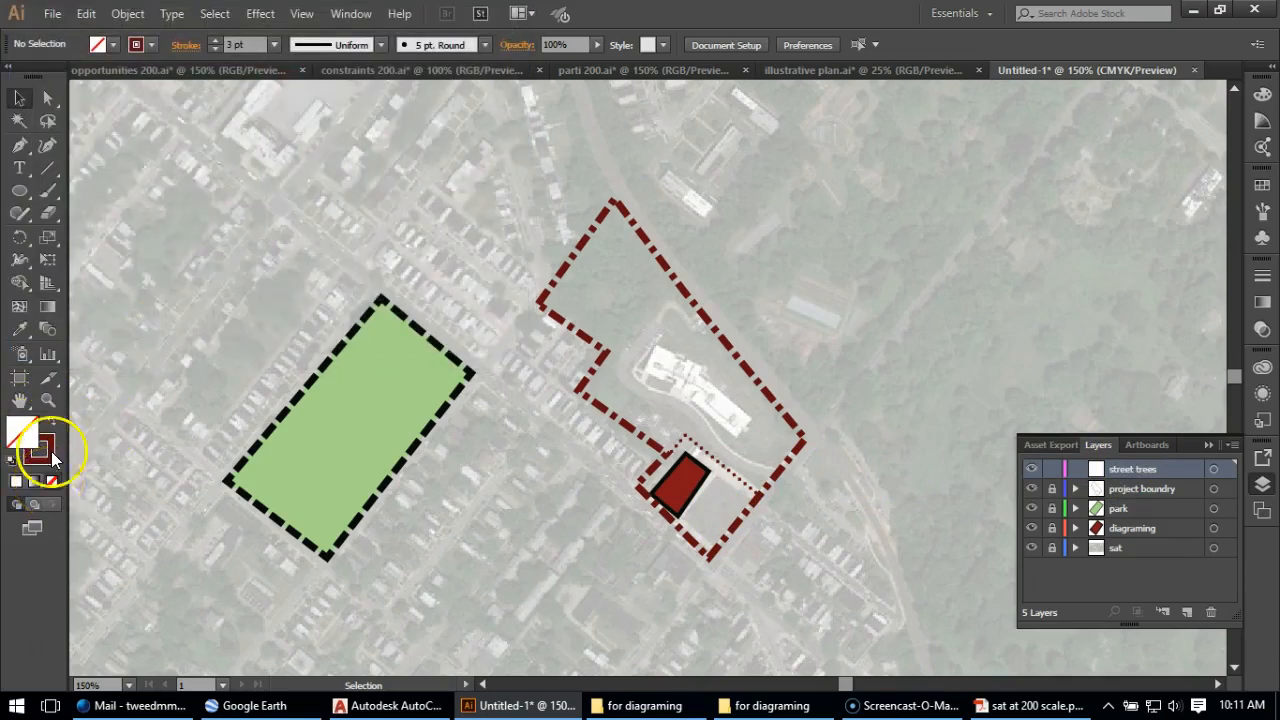
{"action": "left_click", "coordinate": [40, 450]}
{"action": "double_click", "coordinate": [40, 450]}
{"action": "left_click", "coordinate": [289, 248]}
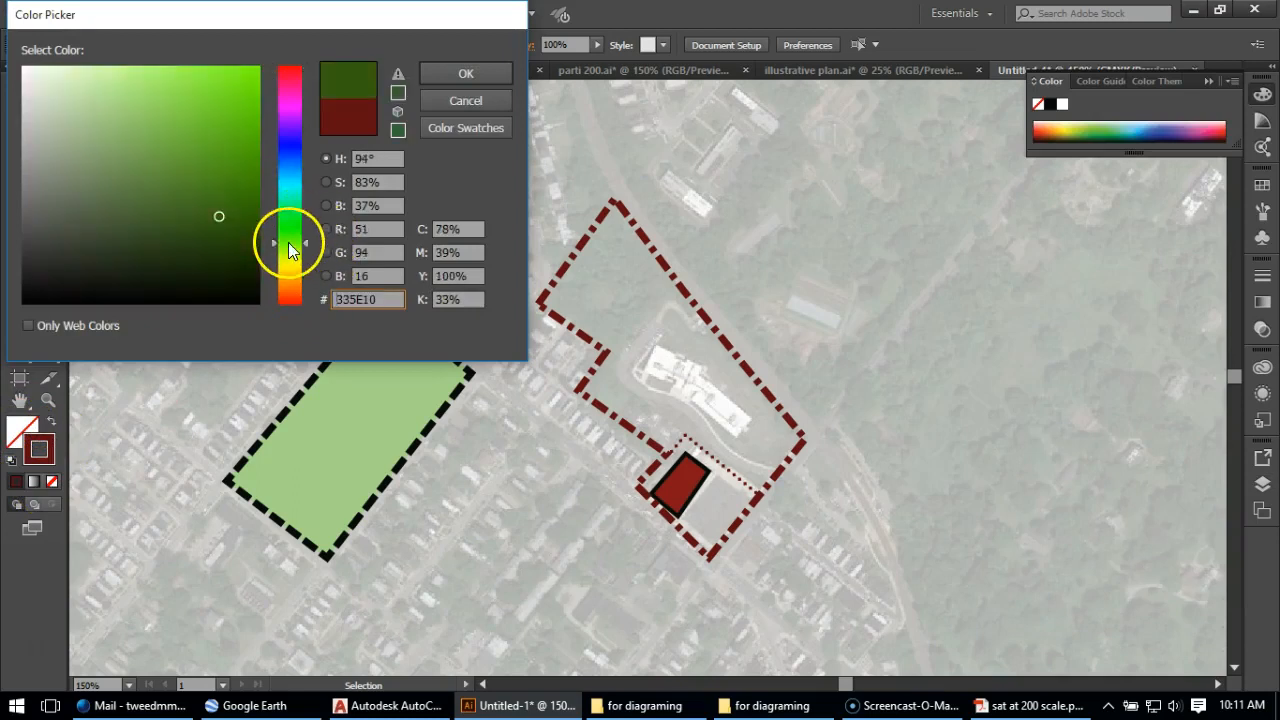
{"action": "left_click", "coordinate": [133, 90]}
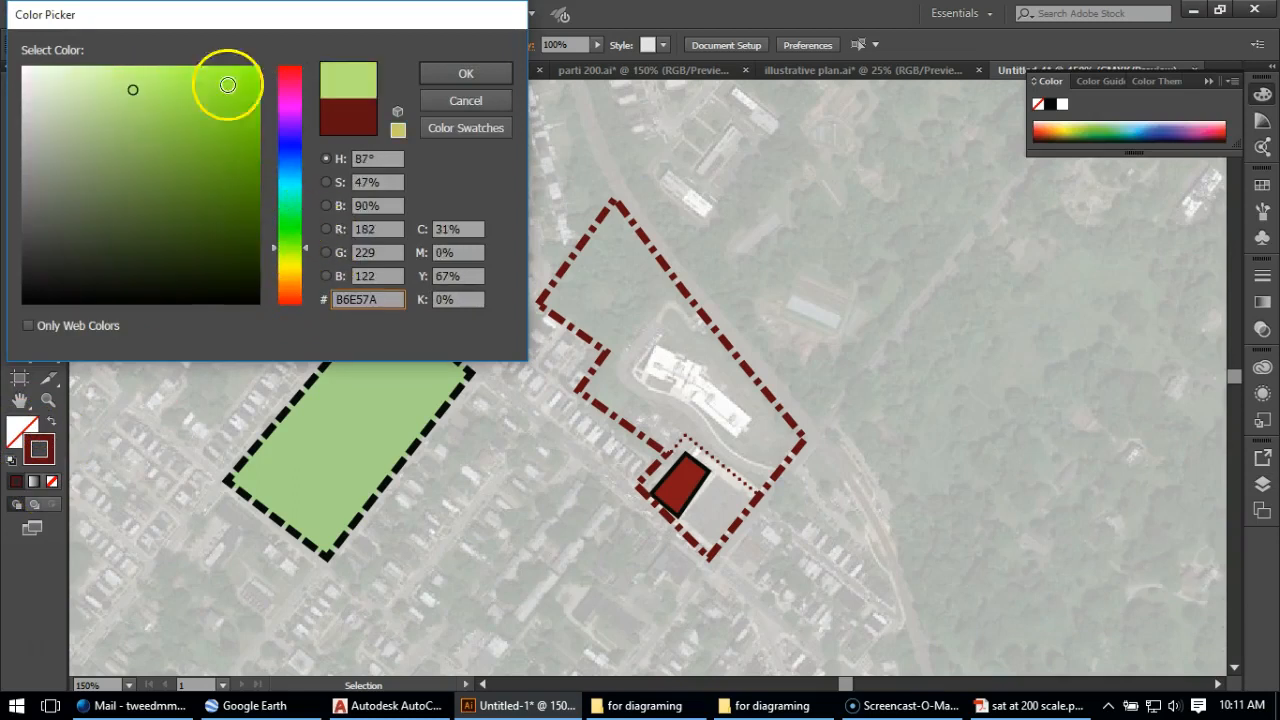
{"action": "left_click", "coordinate": [466, 74]}
Draw a straight Pen path just outside the site boundary, from its east corner down to its southernmost corner
{"action": "scroll", "coordinate": [870, 516], "scroll_direction": "up", "scroll_amount": 2}
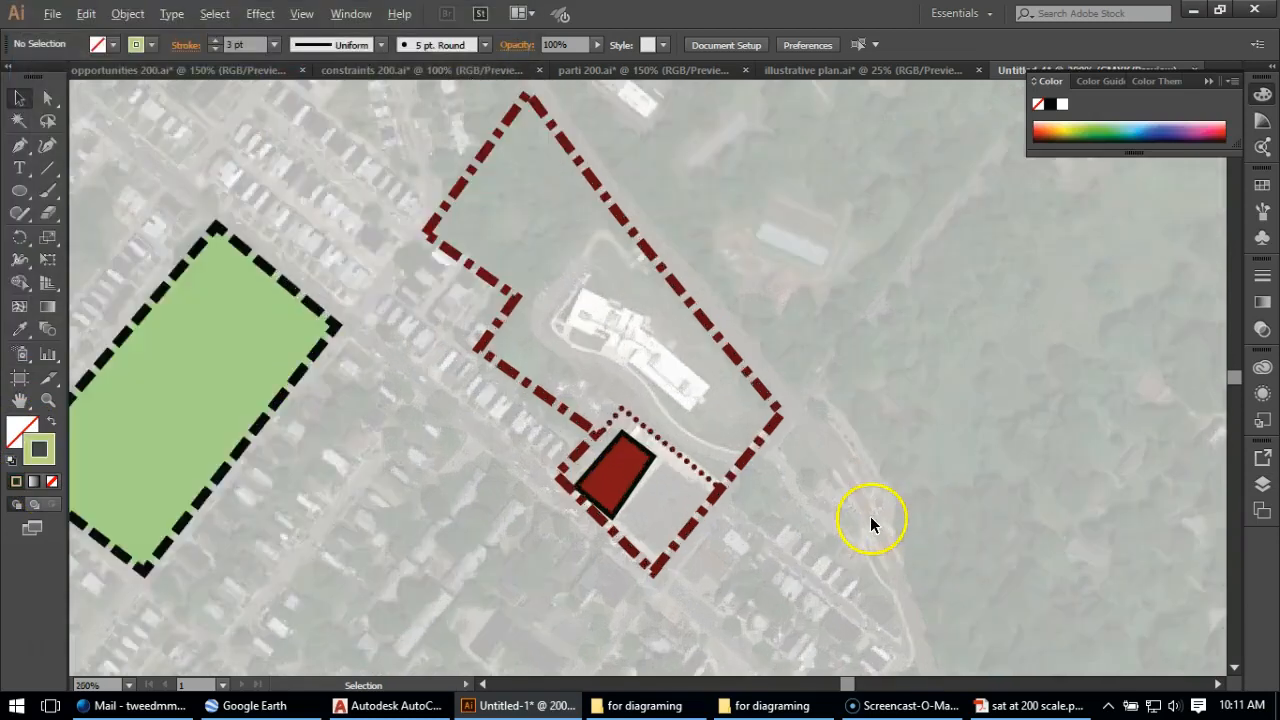
{"action": "left_click", "coordinate": [19, 145]}
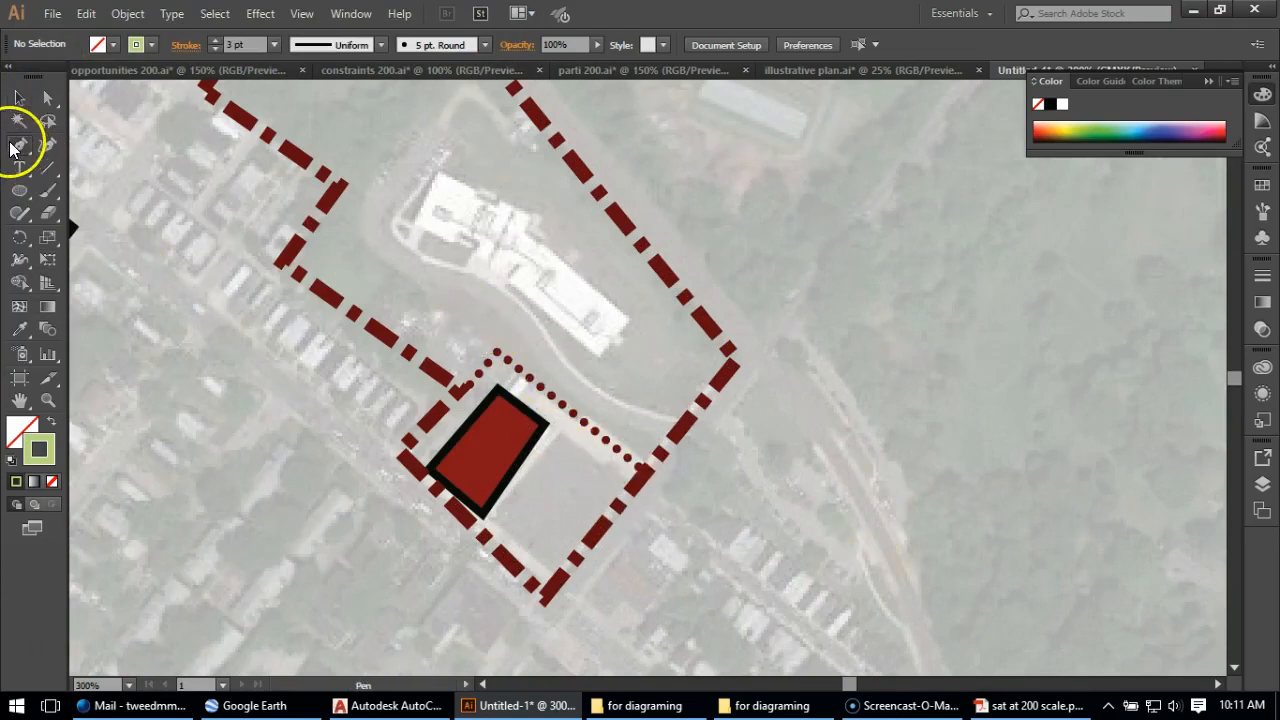
{"action": "left_click", "coordinate": [747, 370]}
{"action": "left_click", "coordinate": [557, 612]}
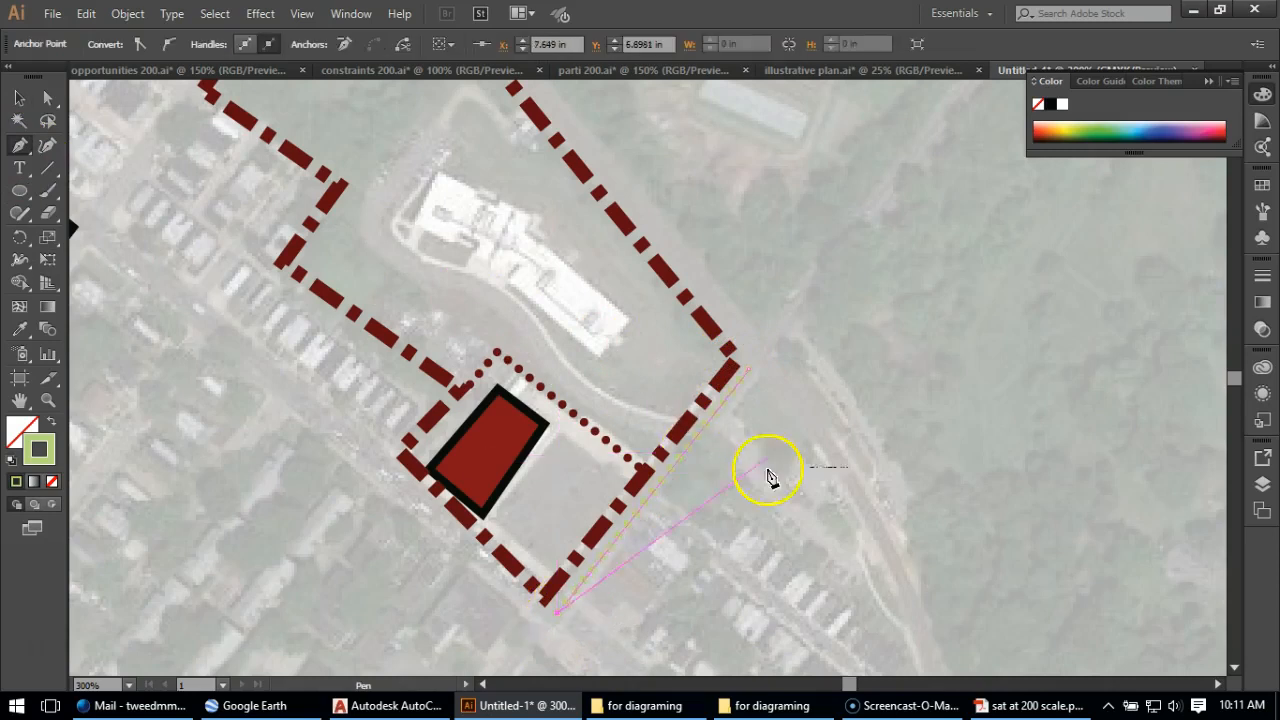
{"action": "left_click", "coordinate": [22, 99]}
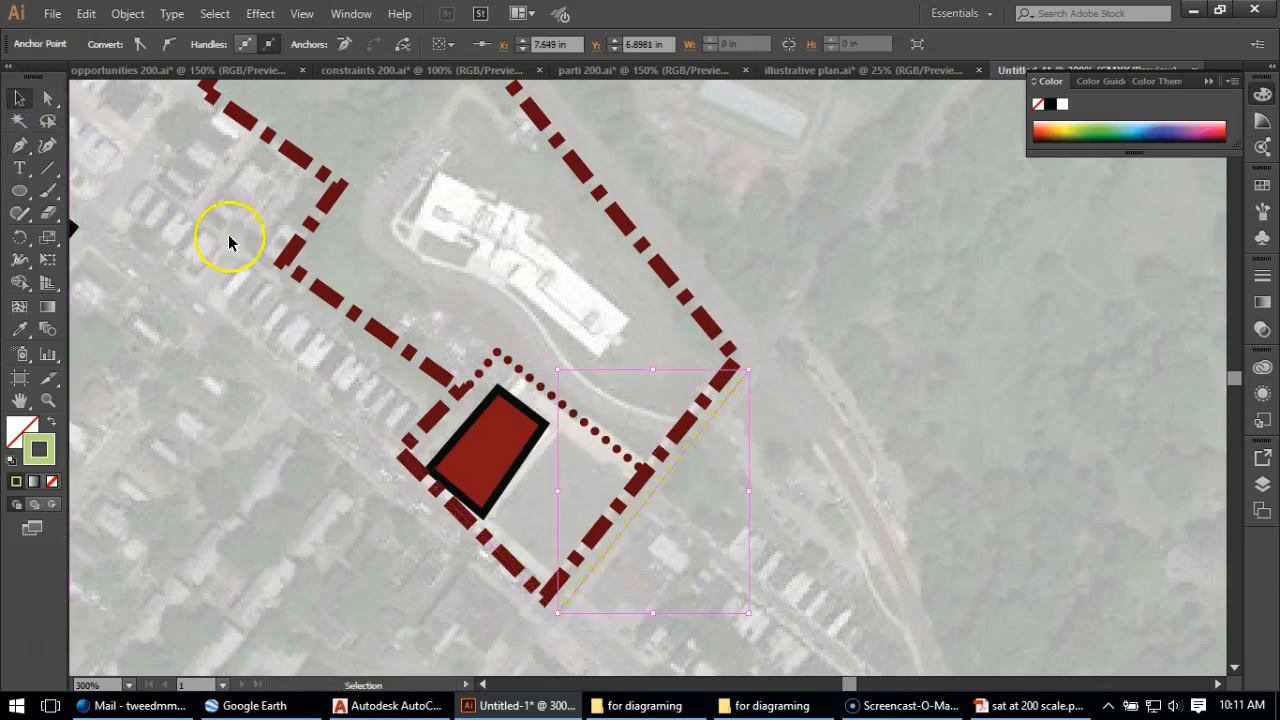
Set the green path's stroke weight to 9 pt and its dash gap to 15 pt
{"action": "left_click", "coordinate": [1262, 276]}
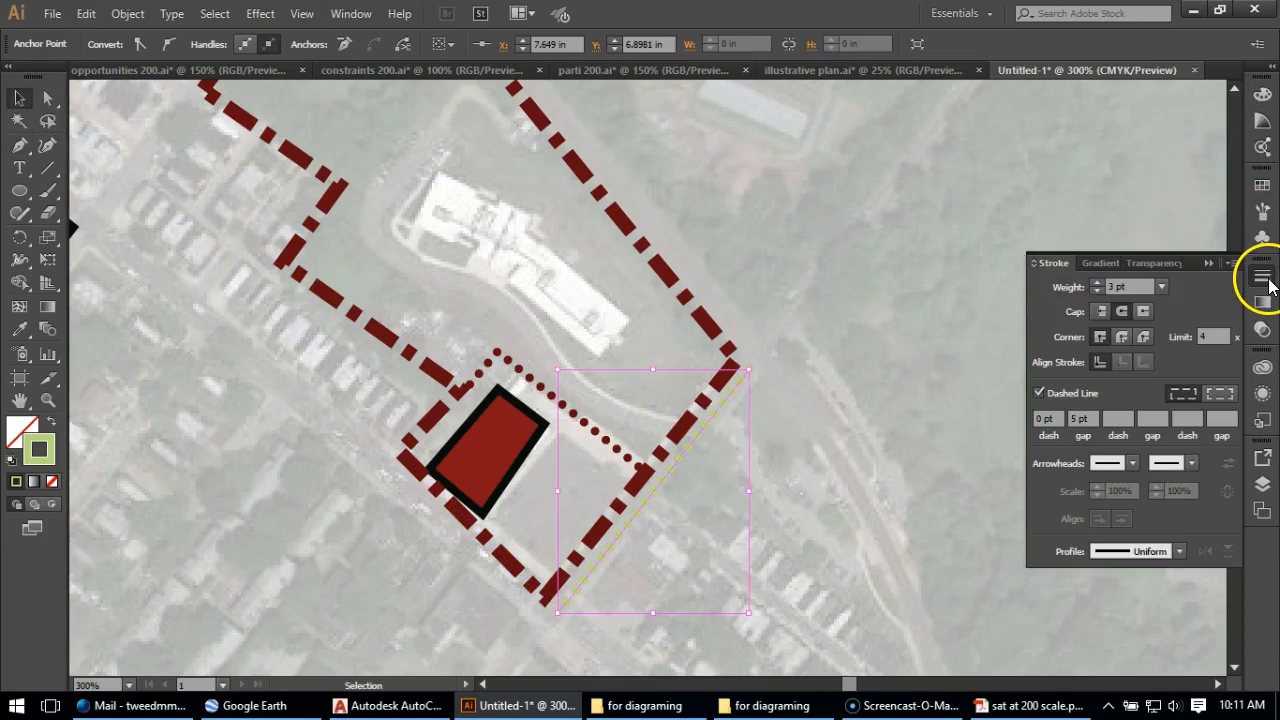
{"action": "left_click", "coordinate": [1161, 287]}
{"action": "left_click", "coordinate": [1187, 476]}
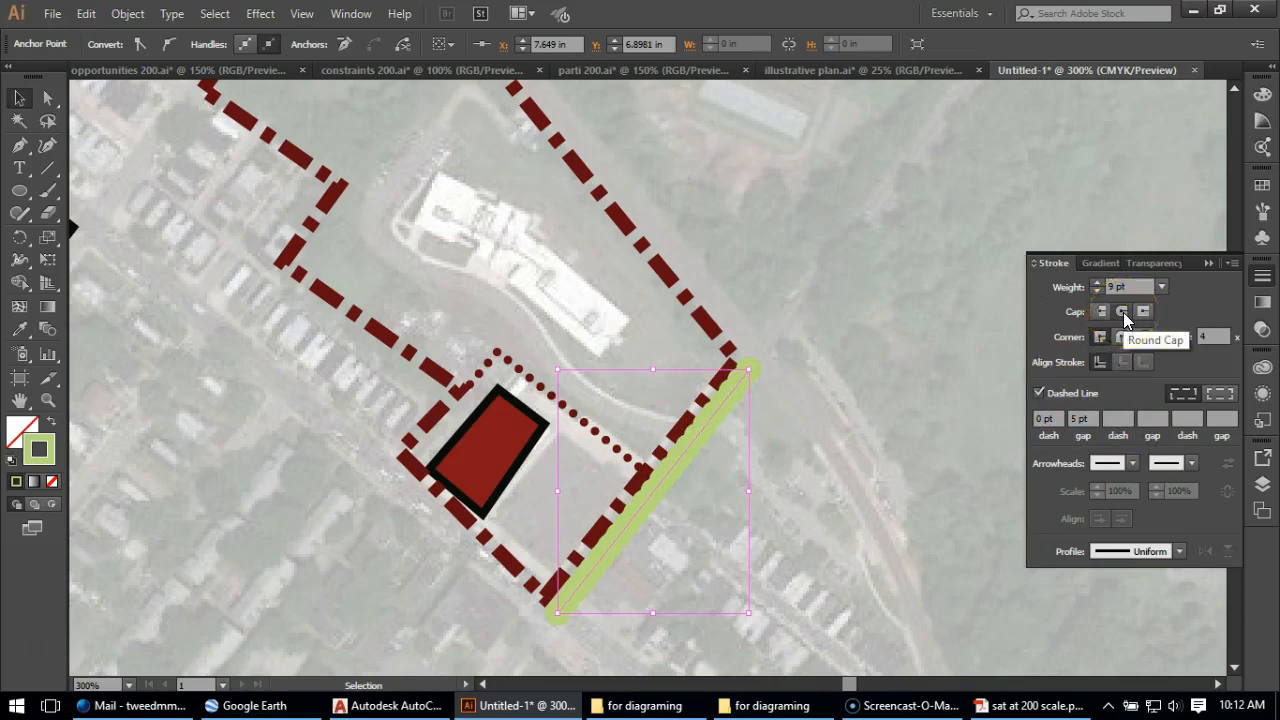
{"action": "left_click", "coordinate": [1043, 418]}
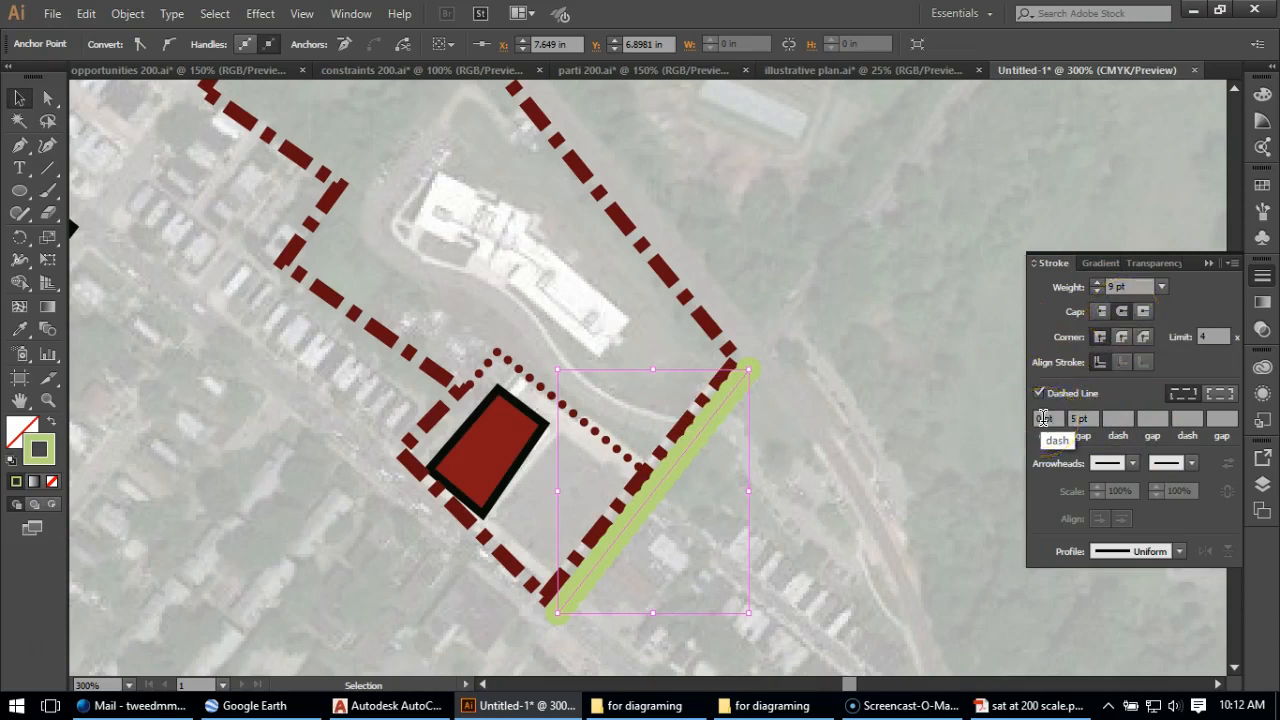
{"action": "left_click_drag", "start_coordinate": [1090, 419], "coordinate": [1062, 416]}
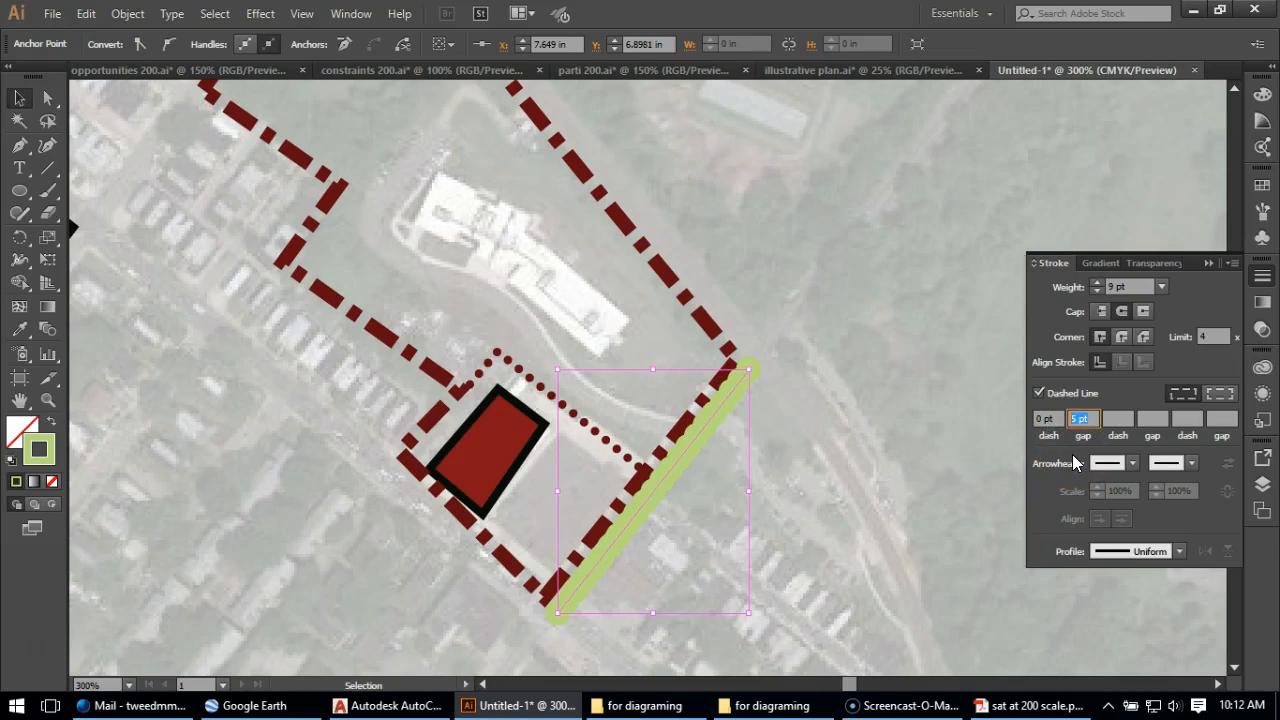
{"action": "type", "text": "15"}
{"action": "key", "text": "Return"}
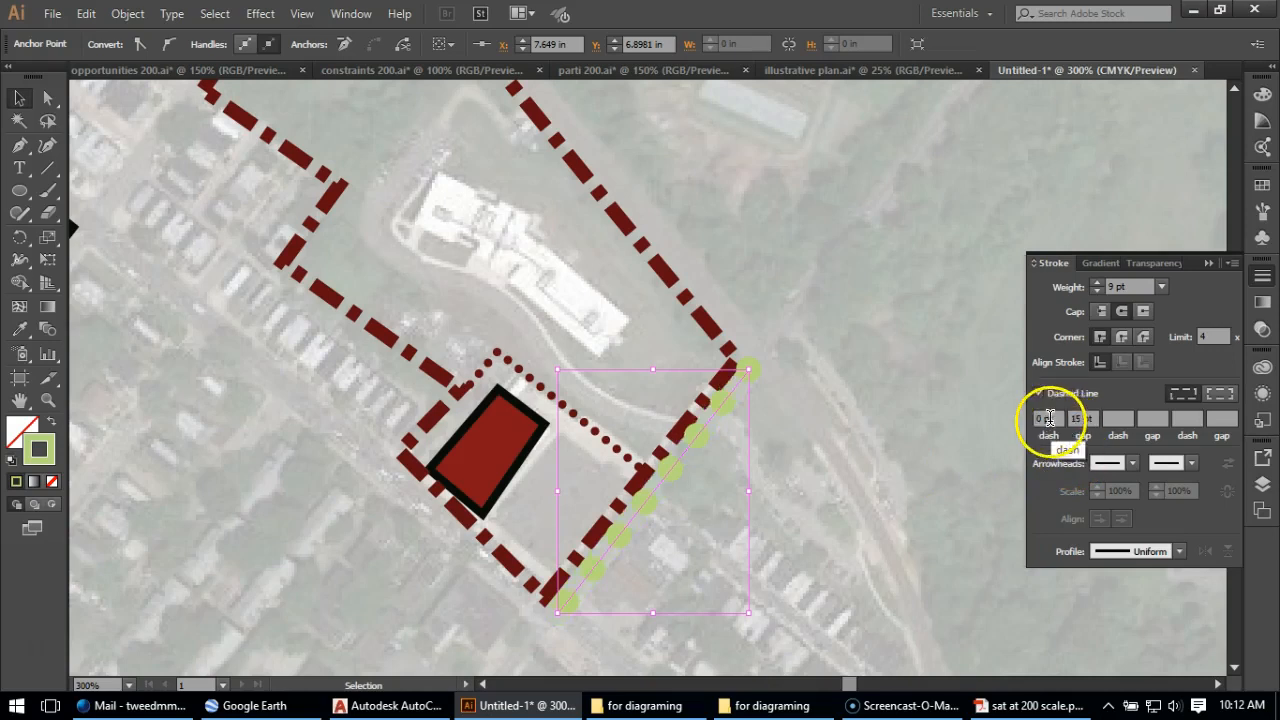
{"action": "left_click", "coordinate": [880, 452]}
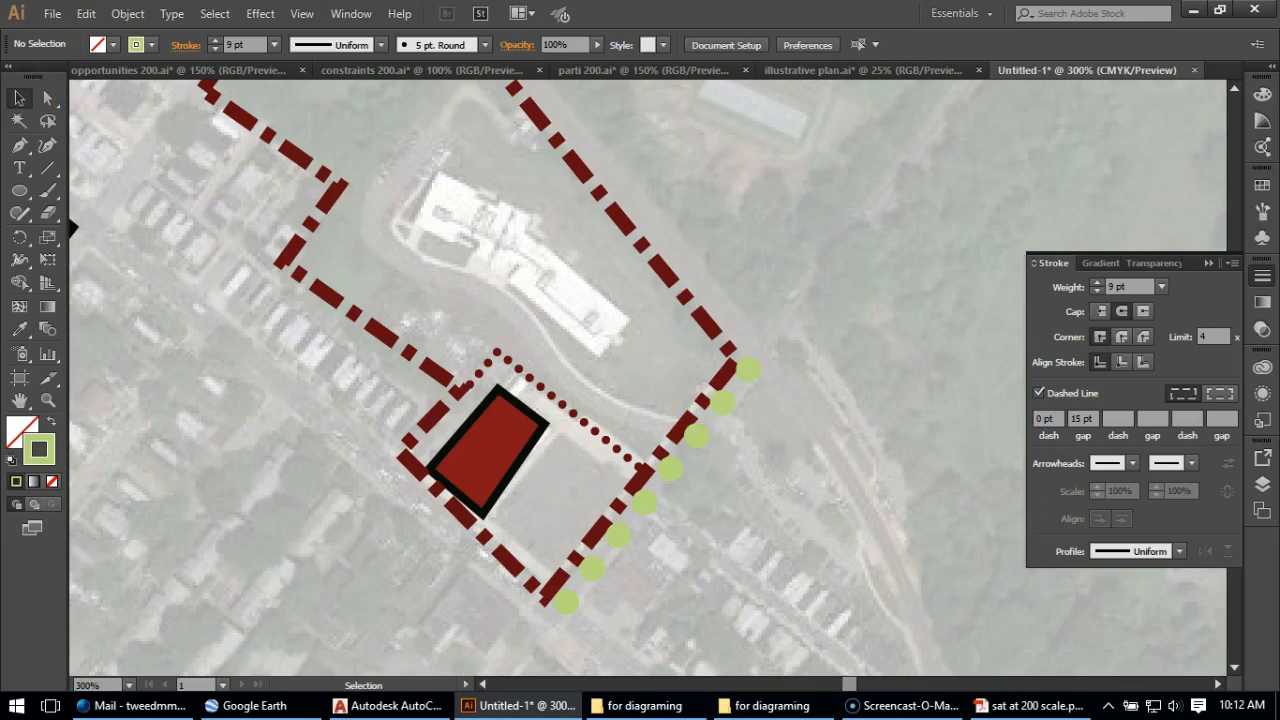
Duplicate the 9 pt dashed stroke in the green dotted path's appearance attributes
{"action": "left_click", "coordinate": [650, 492]}
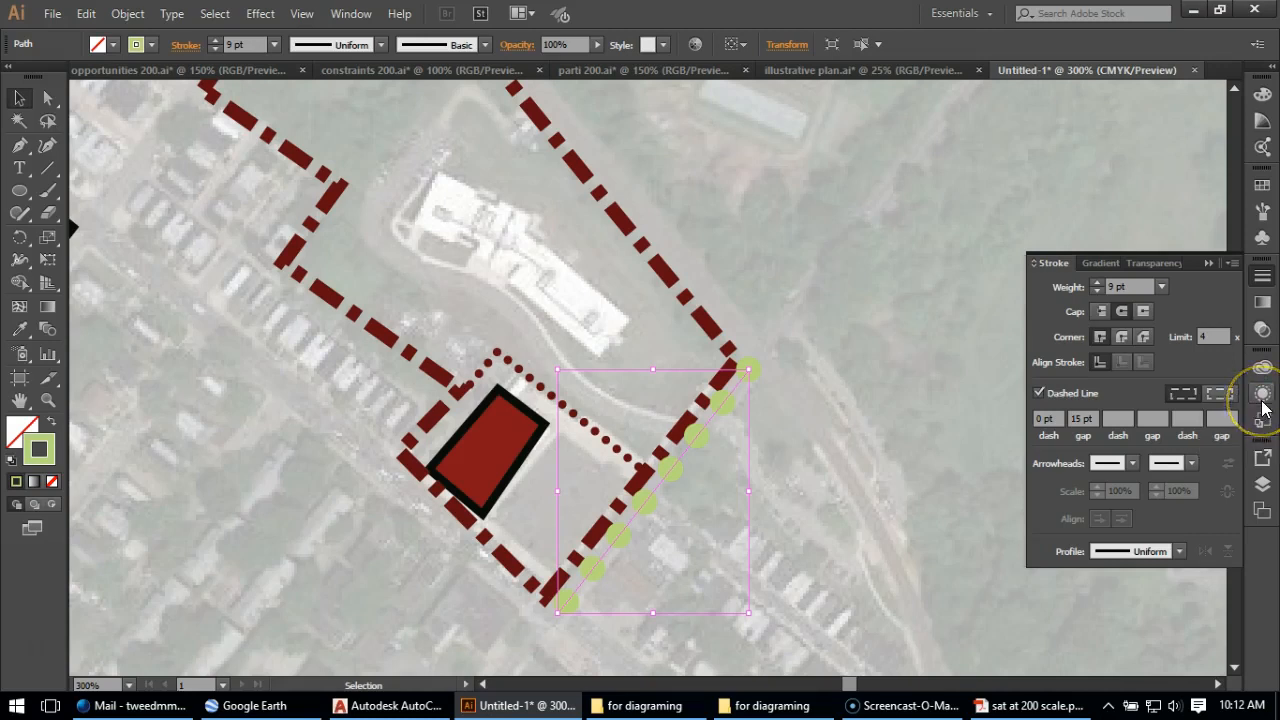
{"action": "left_click", "coordinate": [1262, 396]}
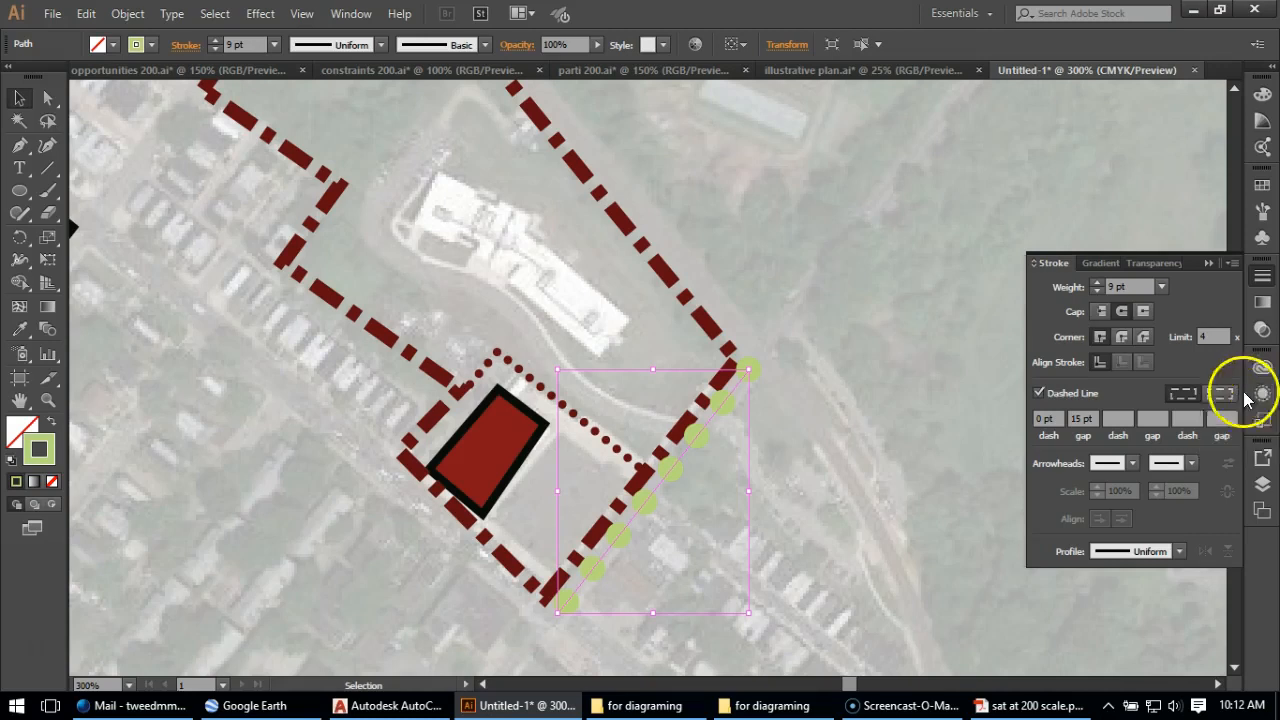
{"action": "left_click", "coordinate": [352, 14]}
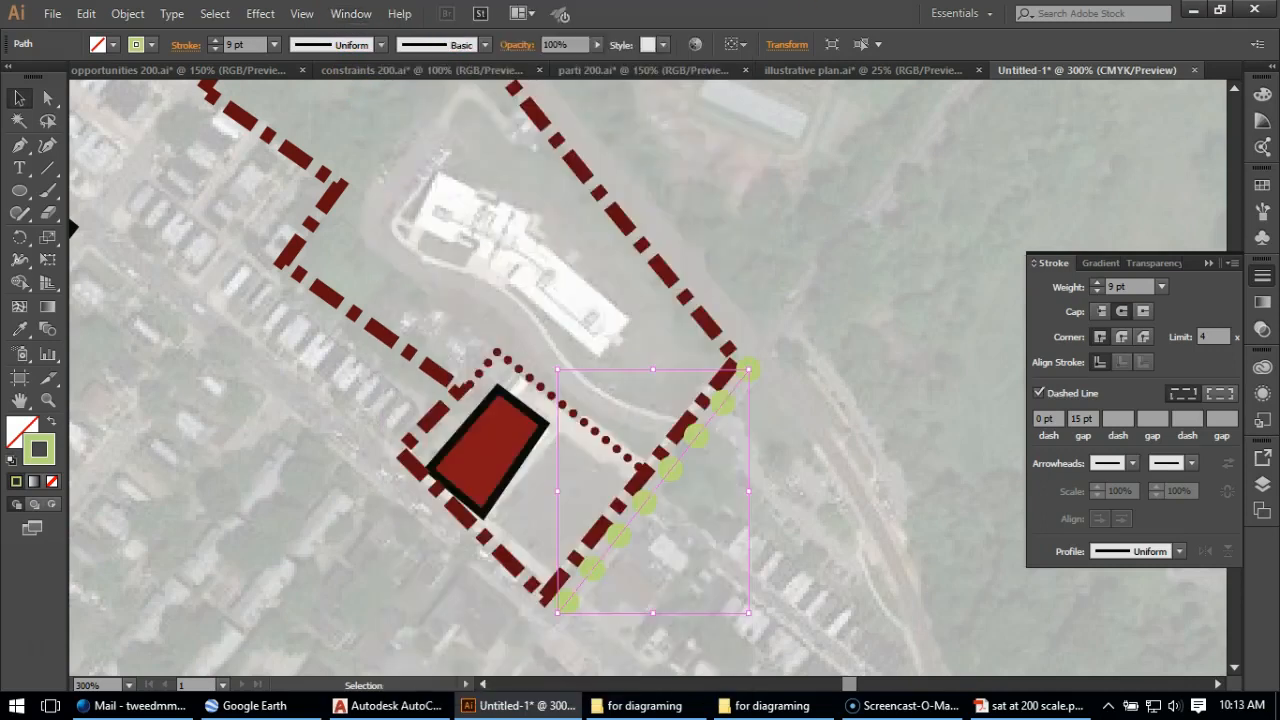
{"action": "left_click", "coordinate": [1258, 390]}
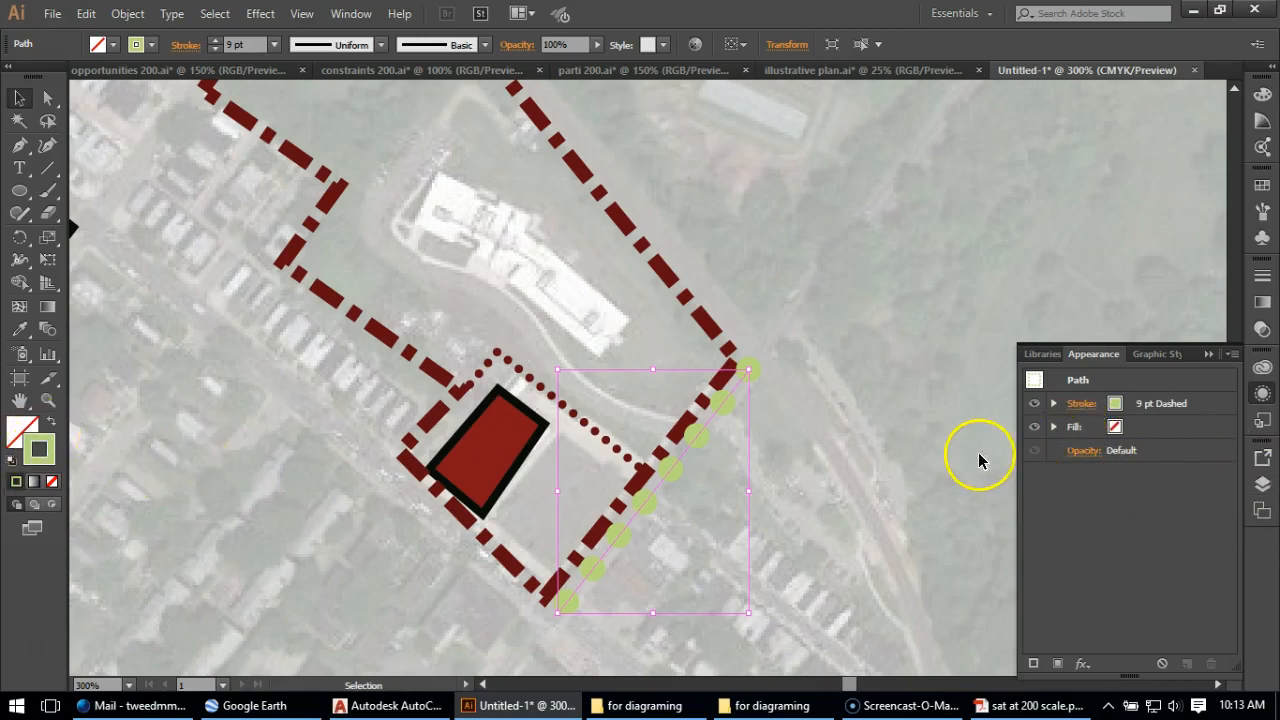
{"action": "left_click", "coordinate": [1176, 403]}
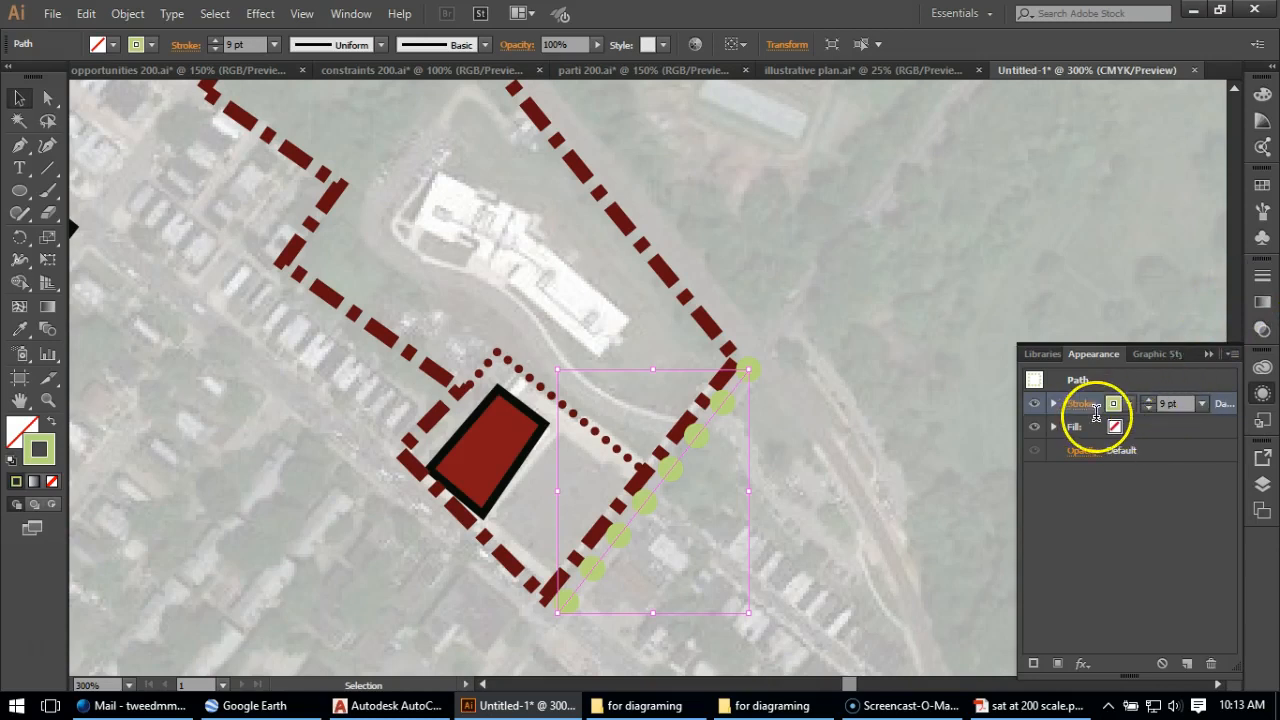
{"action": "left_click", "coordinate": [1082, 404]}
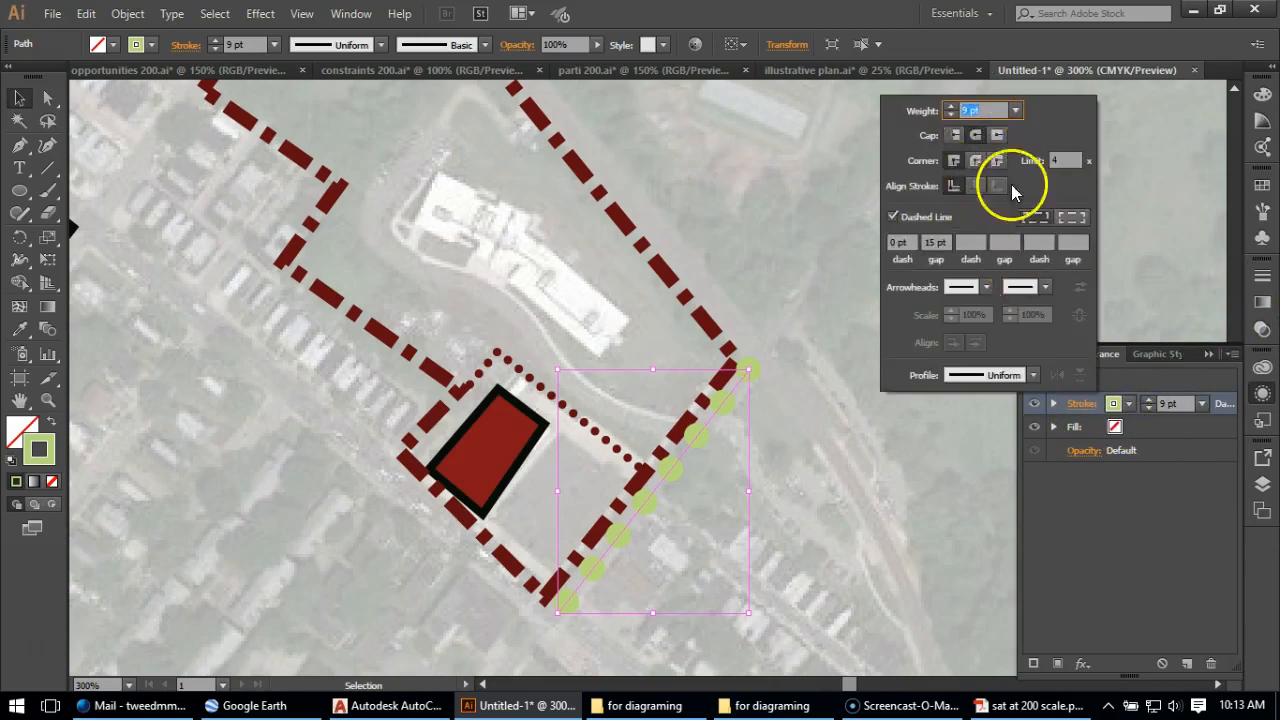
{"action": "left_click", "coordinate": [1186, 511]}
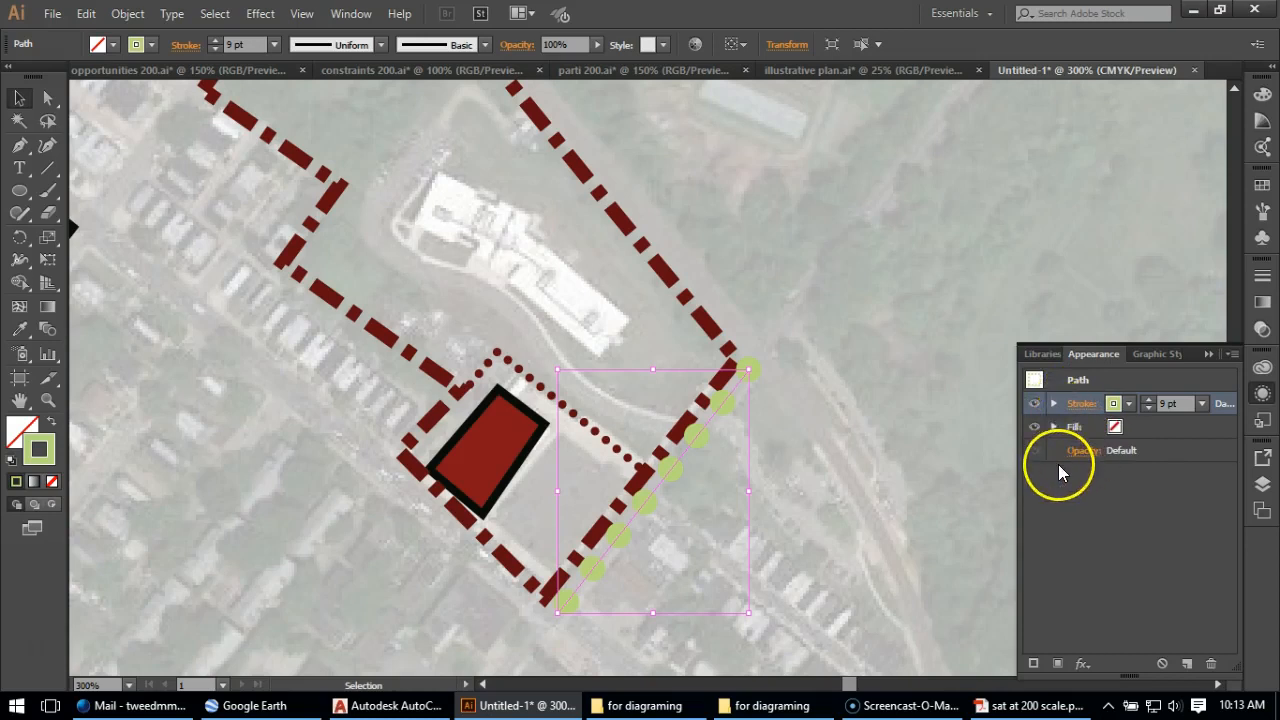
{"action": "left_click", "coordinate": [1186, 666]}
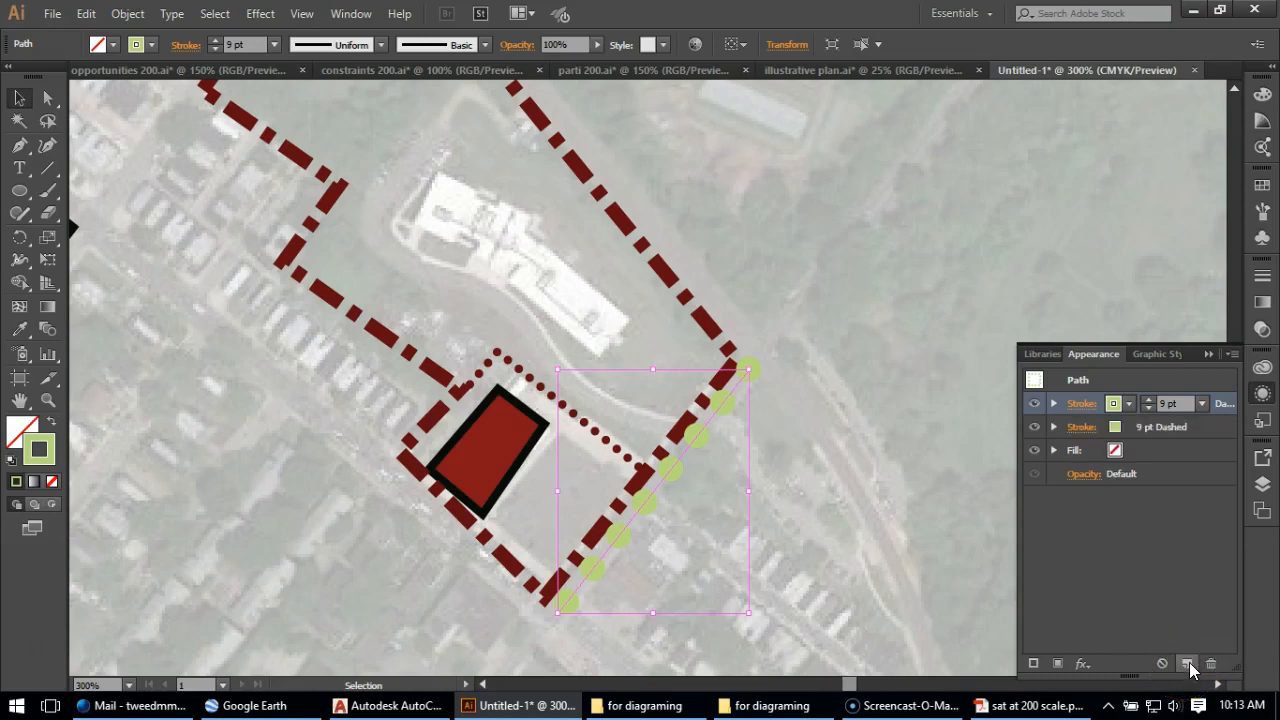
Recolour the dotted path's lower stroke dark green and hide its upper light green stroke
{"action": "left_click", "coordinate": [1106, 429]}
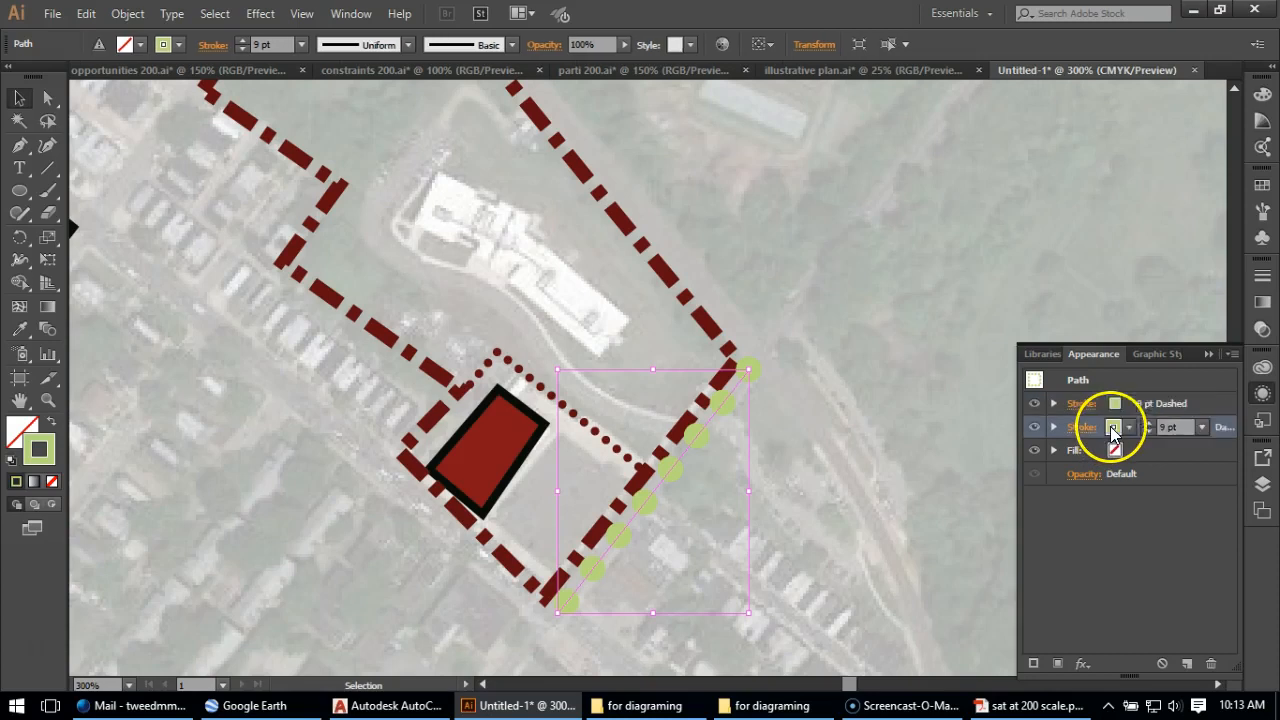
{"action": "left_click", "coordinate": [1128, 430]}
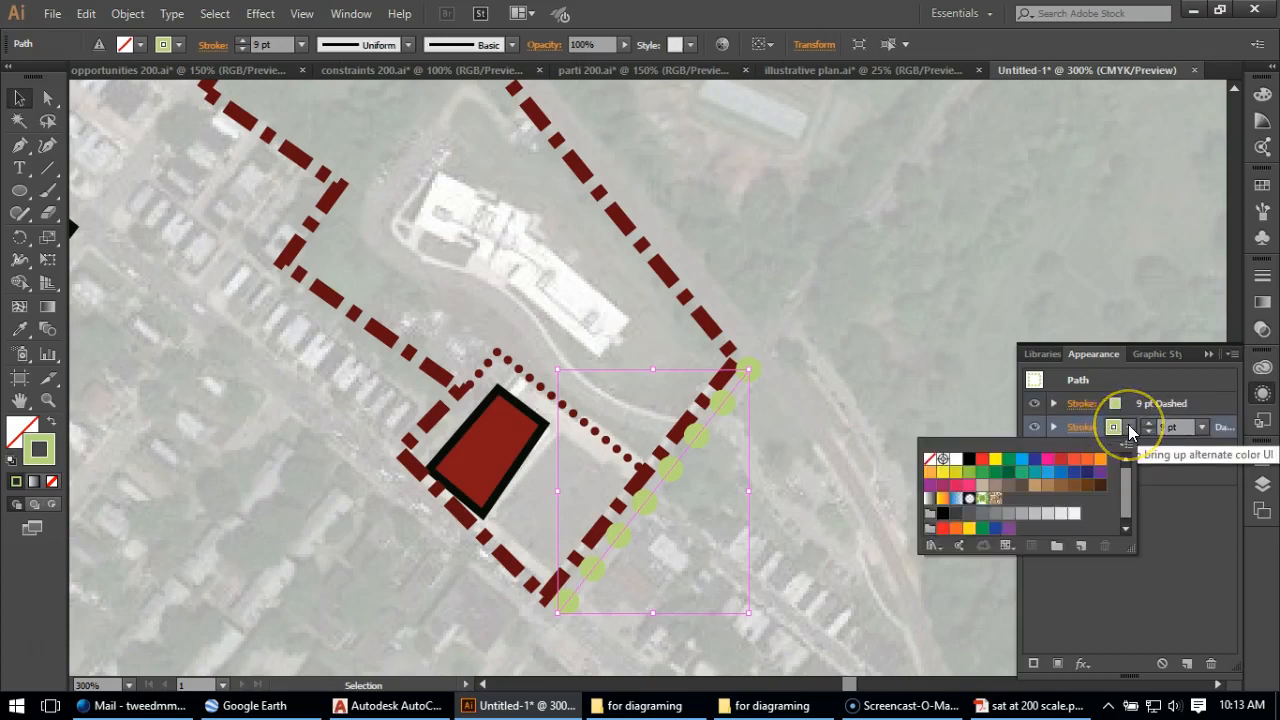
{"action": "left_click", "coordinate": [1008, 474]}
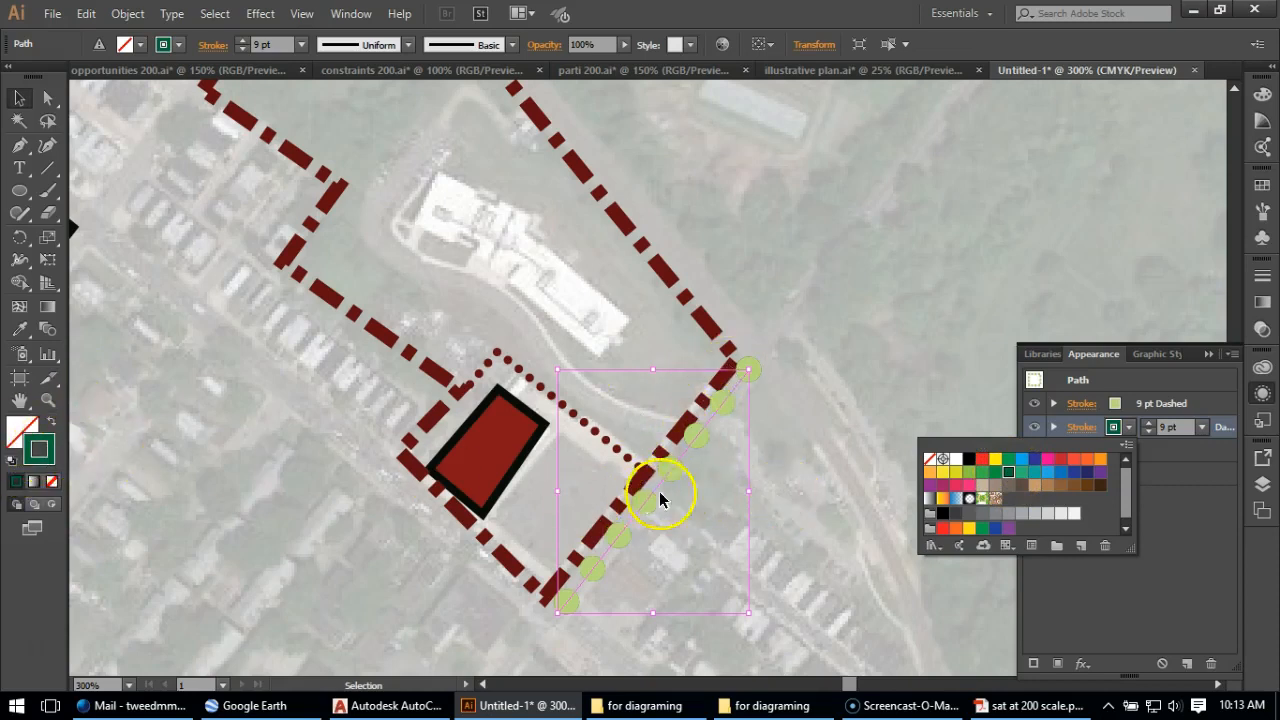
{"action": "left_click", "coordinate": [1171, 525]}
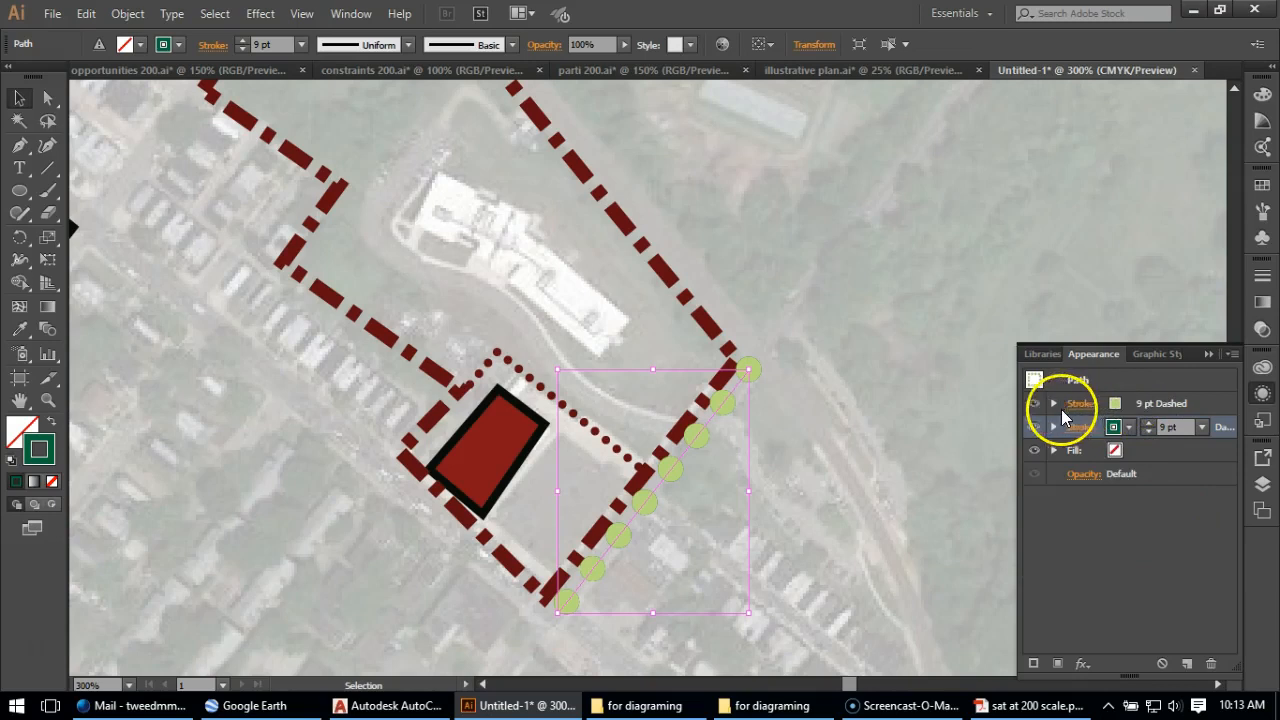
{"action": "left_click", "coordinate": [1034, 405]}
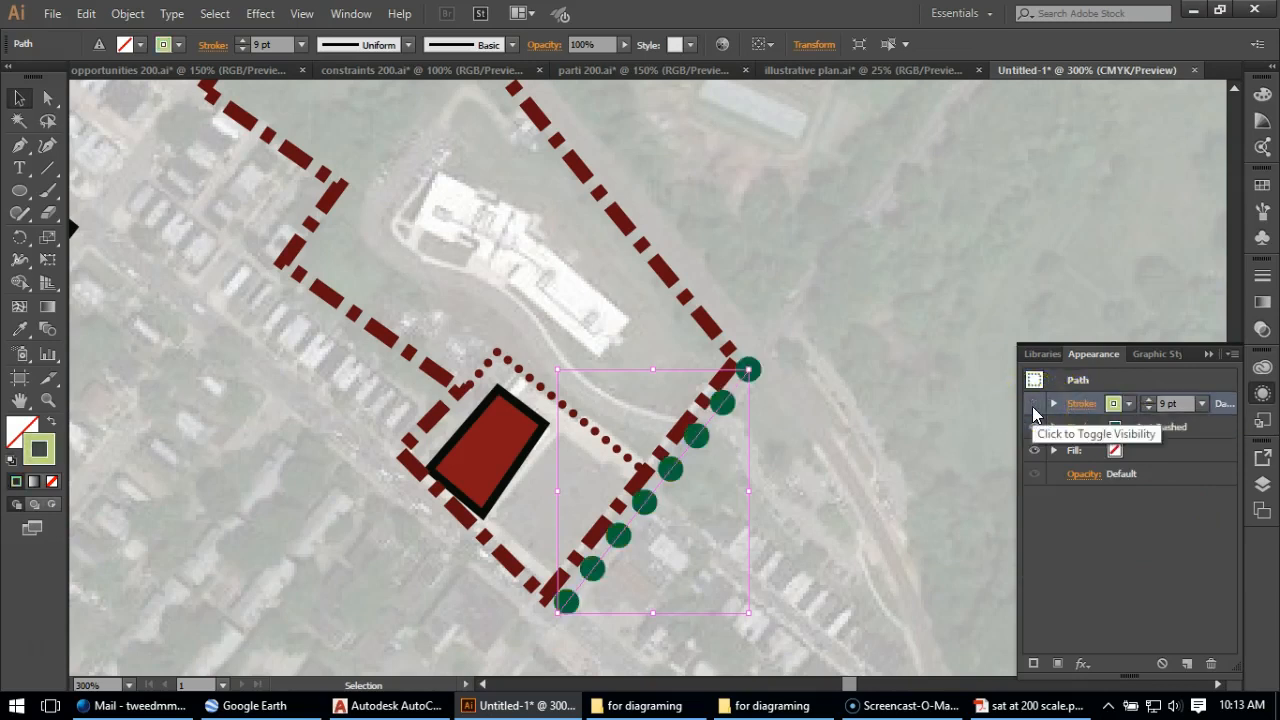
Show the upper light green stroke again and set the lower dark green dashed stroke's weight to 11 pt
{"action": "left_click", "coordinate": [1034, 405]}
{"action": "left_click", "coordinate": [1034, 543]}
{"action": "left_click", "coordinate": [1094, 426]}
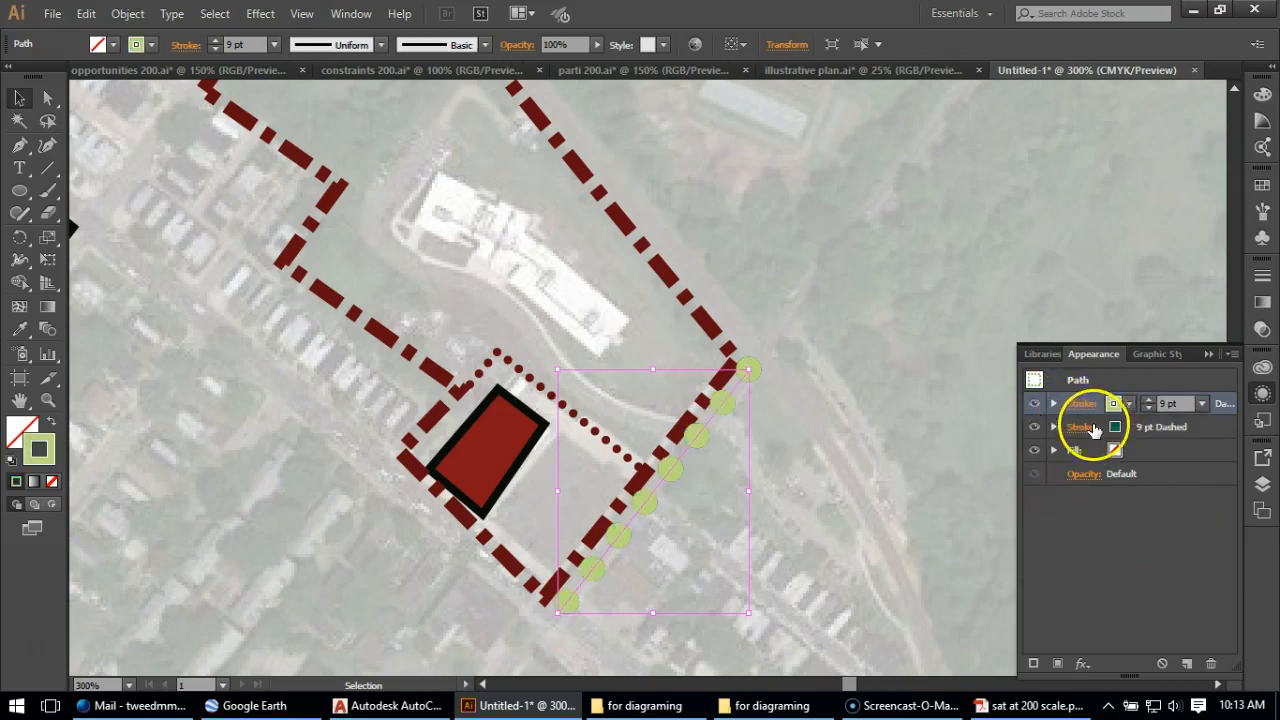
{"action": "left_click", "coordinate": [1090, 430]}
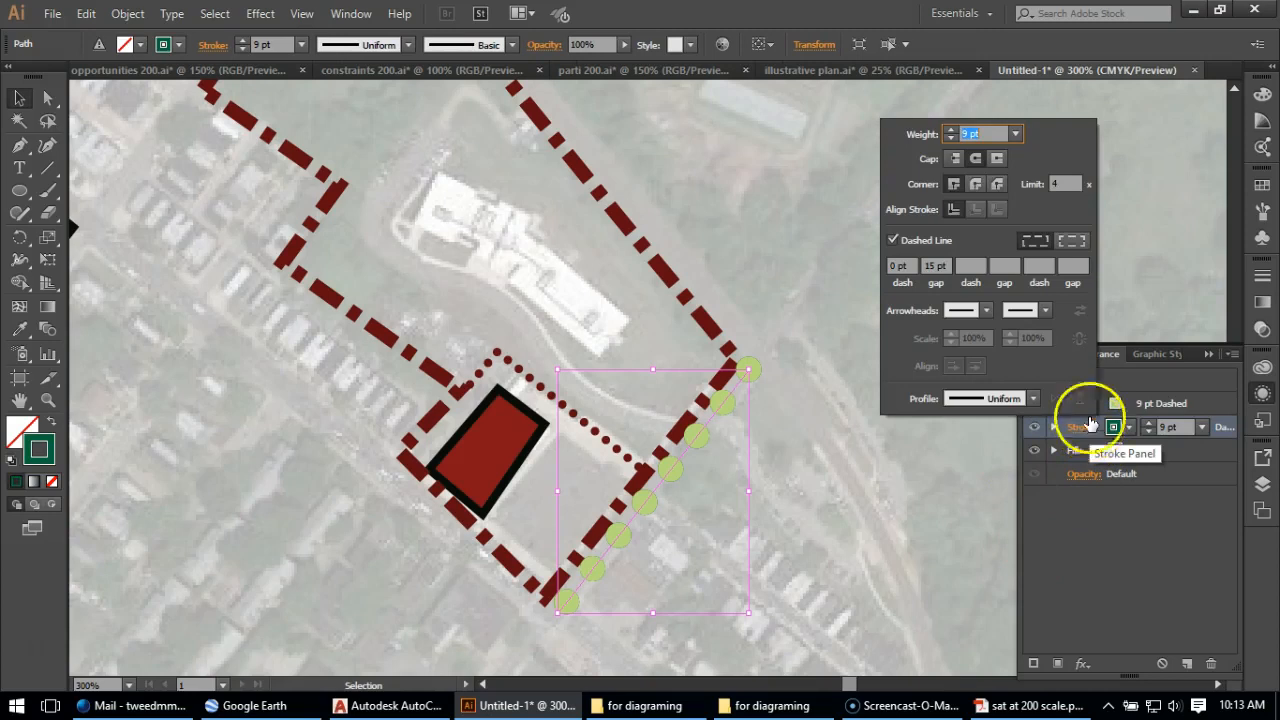
{"action": "left_click", "coordinate": [1016, 134]}
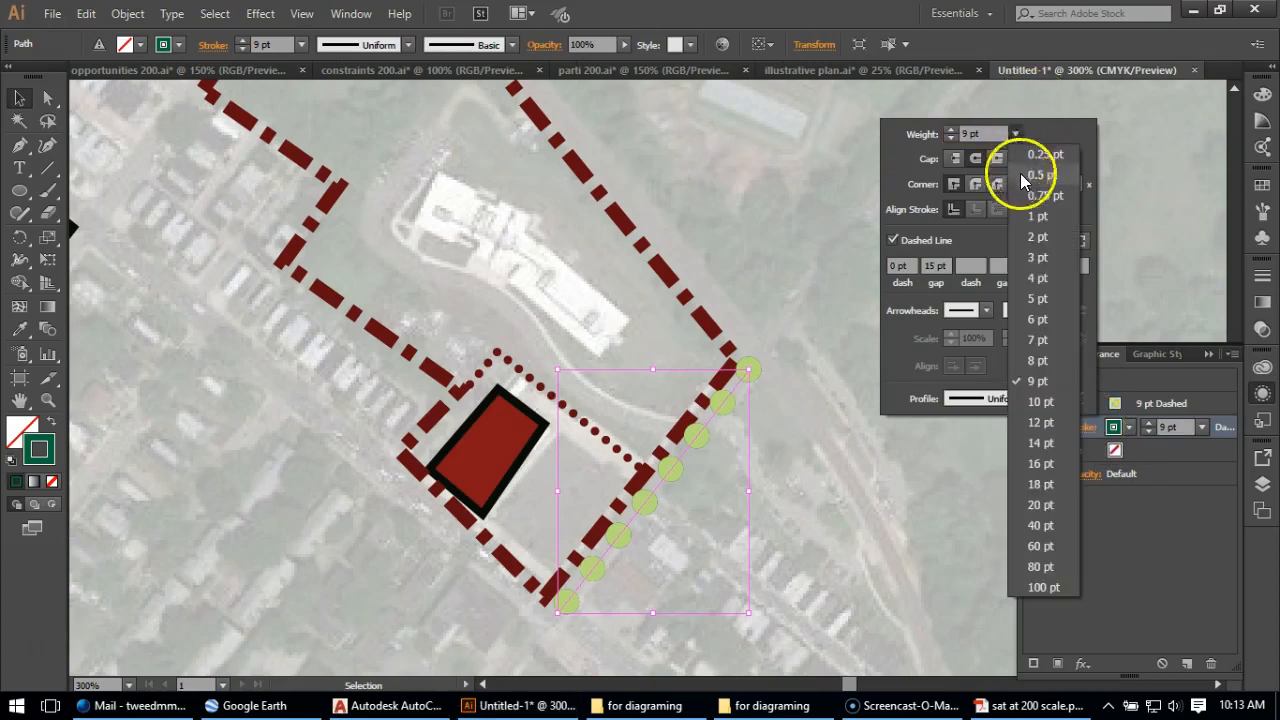
{"action": "left_click", "coordinate": [985, 133]}
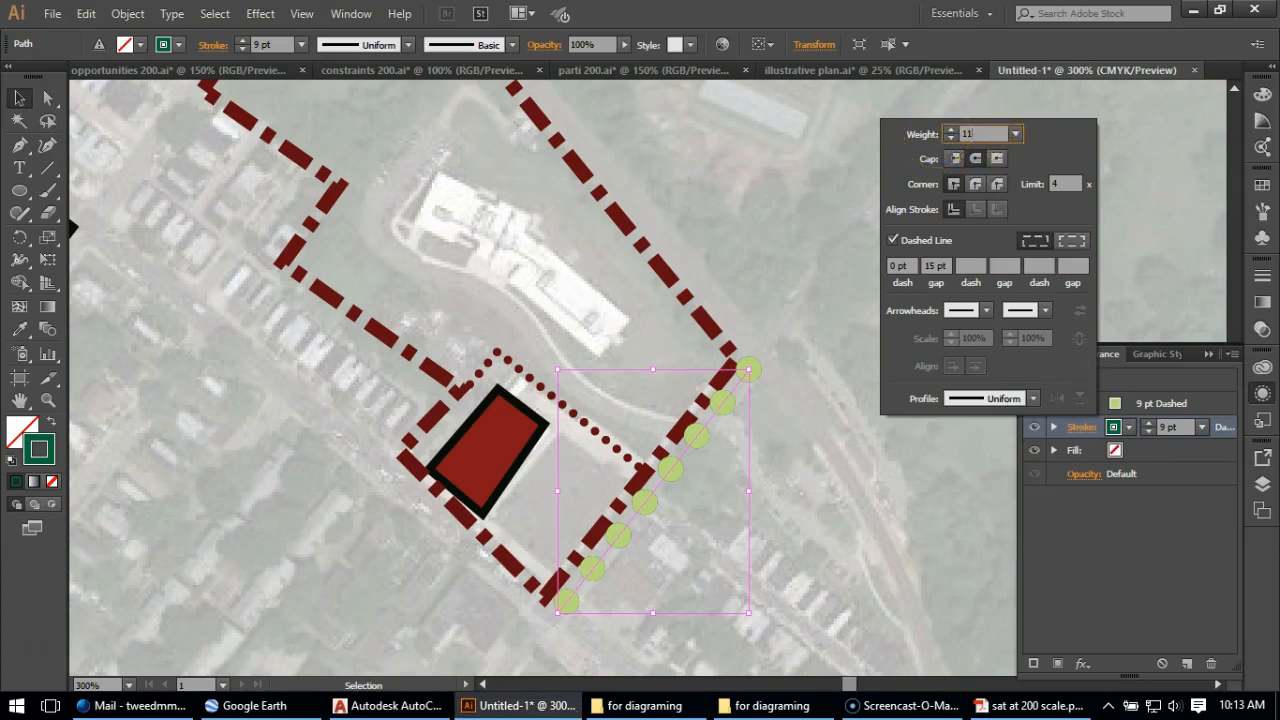
{"action": "type", "text": "11"}
{"action": "key", "text": "Return"}
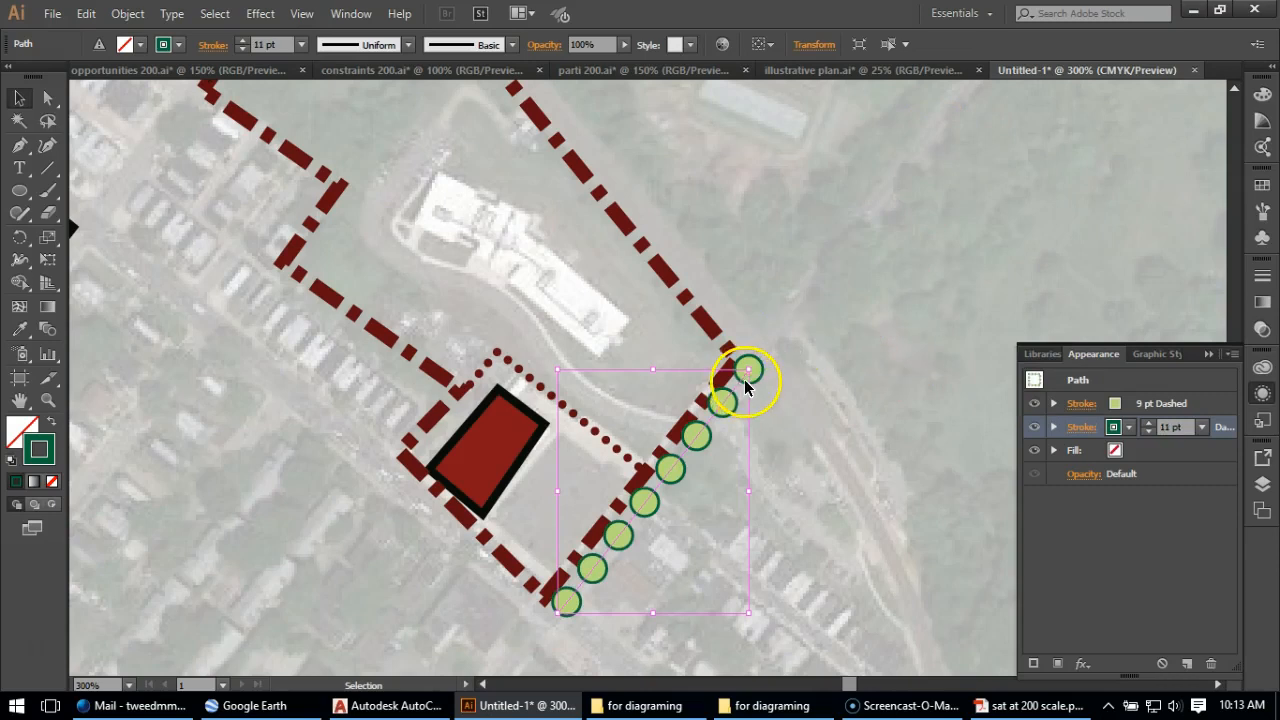
Briefly hide and reshow the upper light green stroke to inspect the dark green stroke beneath, and deselect the path
{"action": "left_click", "coordinate": [1034, 405]}
{"action": "left_click", "coordinate": [1033, 406]}
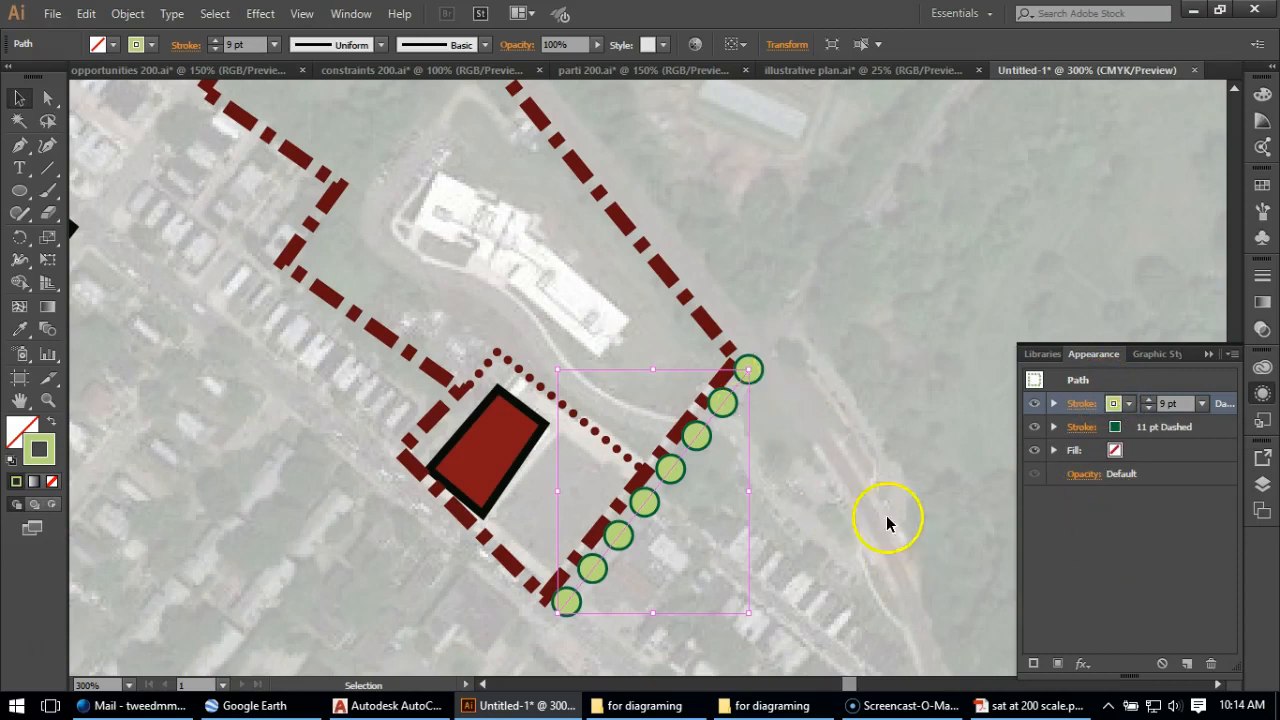
{"action": "left_click", "coordinate": [838, 406]}
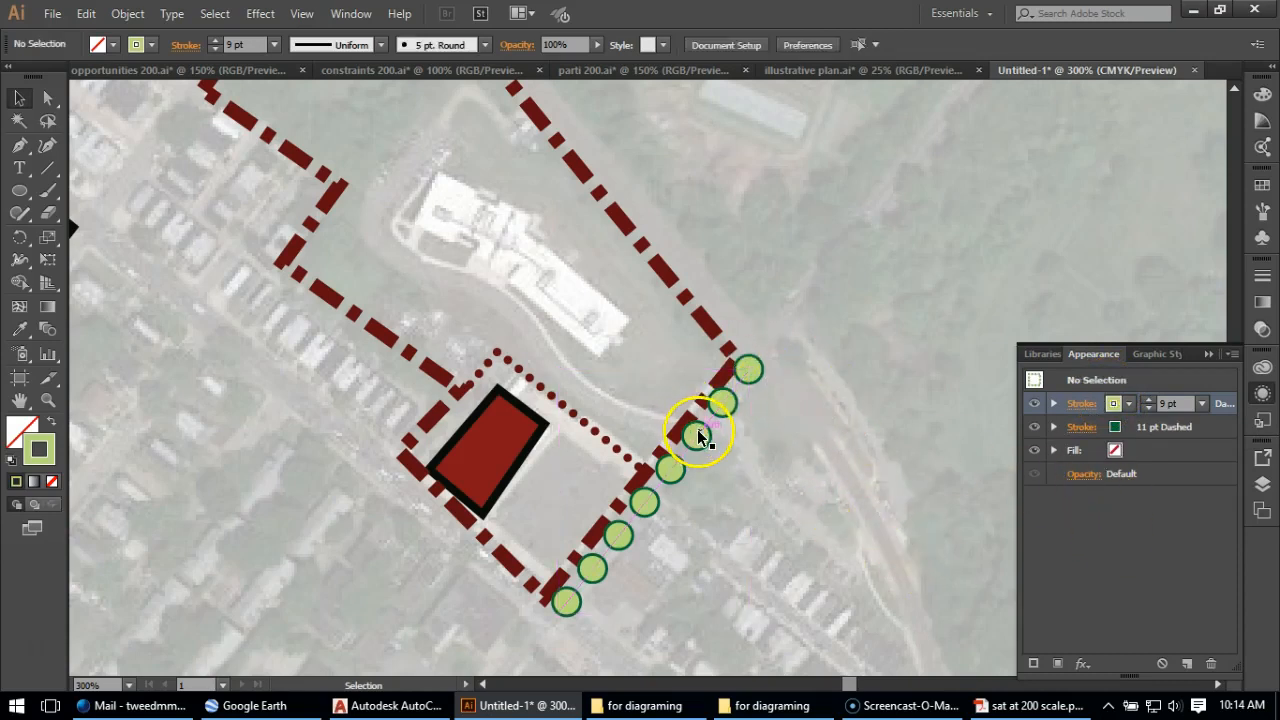
Extend the tree row by moving its path's end anchor points outward past the site's east and southernmost corners
{"action": "left_click", "coordinate": [700, 435]}
{"action": "left_click", "coordinate": [47, 98]}
{"action": "left_click", "coordinate": [750, 370]}
{"action": "left_click_drag", "start_coordinate": [750, 370], "coordinate": [803, 291]}
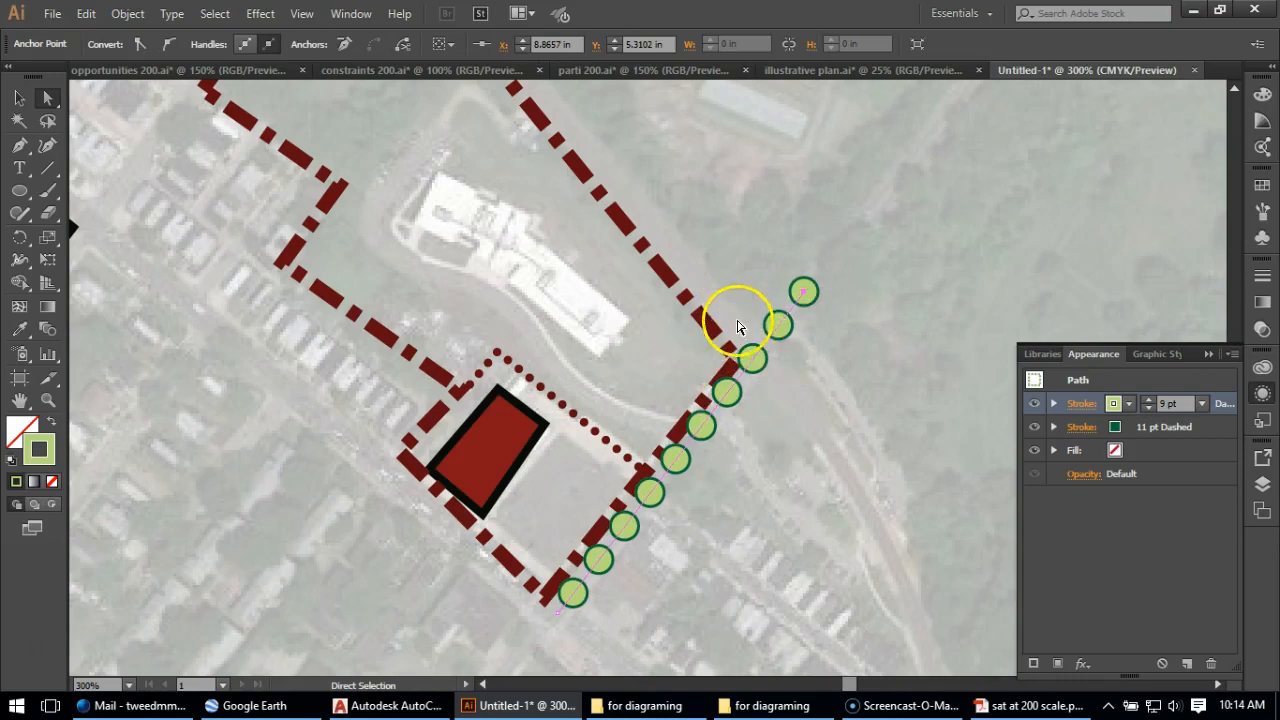
{"action": "scroll", "coordinate": [826, 266], "scroll_direction": "down", "scroll_amount": 1}
{"action": "left_click_drag", "start_coordinate": [553, 592], "coordinate": [488, 665]}
{"action": "left_click", "coordinate": [437, 577]}
{"action": "scroll", "coordinate": [443, 443], "scroll_direction": "down", "scroll_amount": 5}
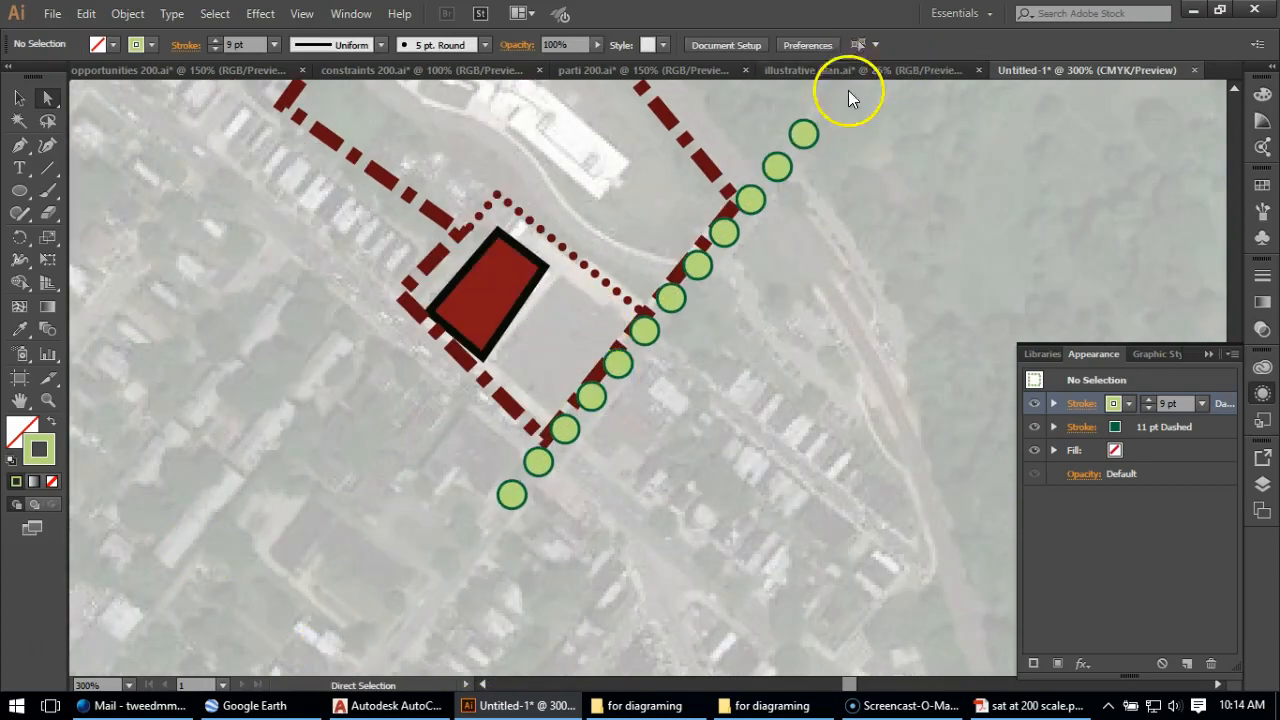
{"action": "scroll", "coordinate": [763, 482], "scroll_direction": "down", "scroll_amount": 3}
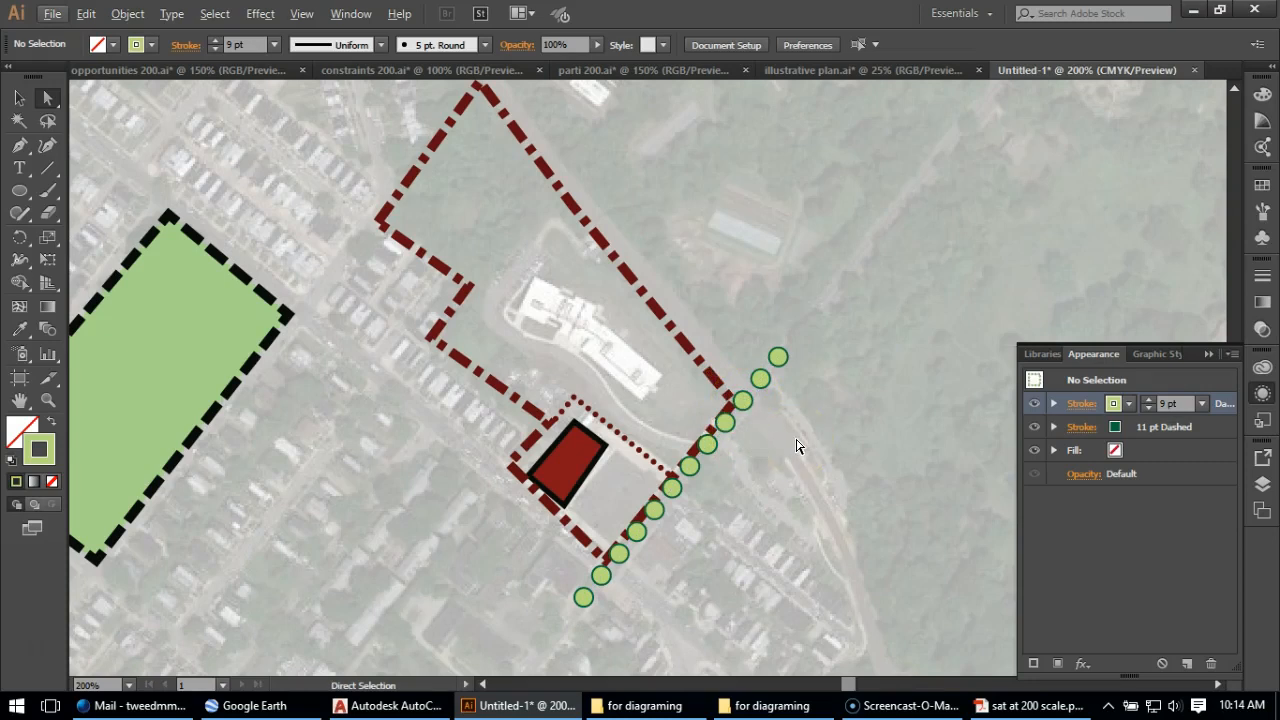
{"action": "scroll", "coordinate": [797, 446], "scroll_direction": "up", "scroll_amount": 1}
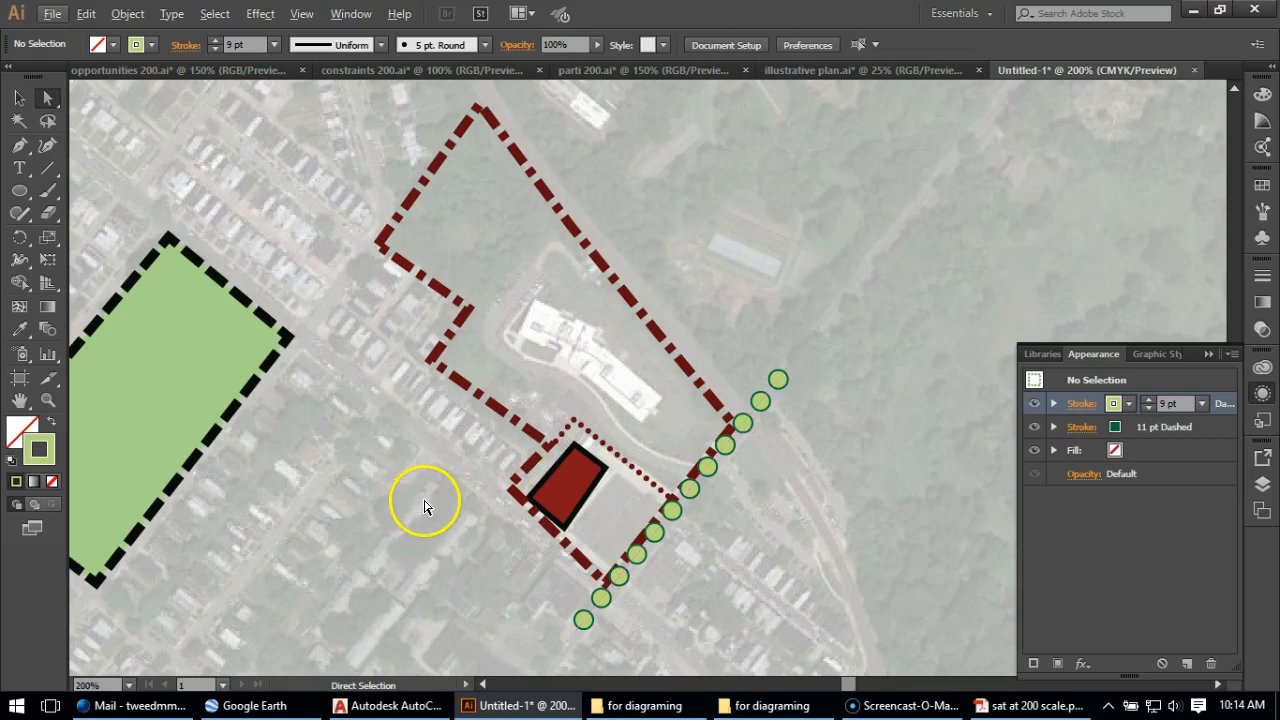
{"action": "key", "text": "alt"}
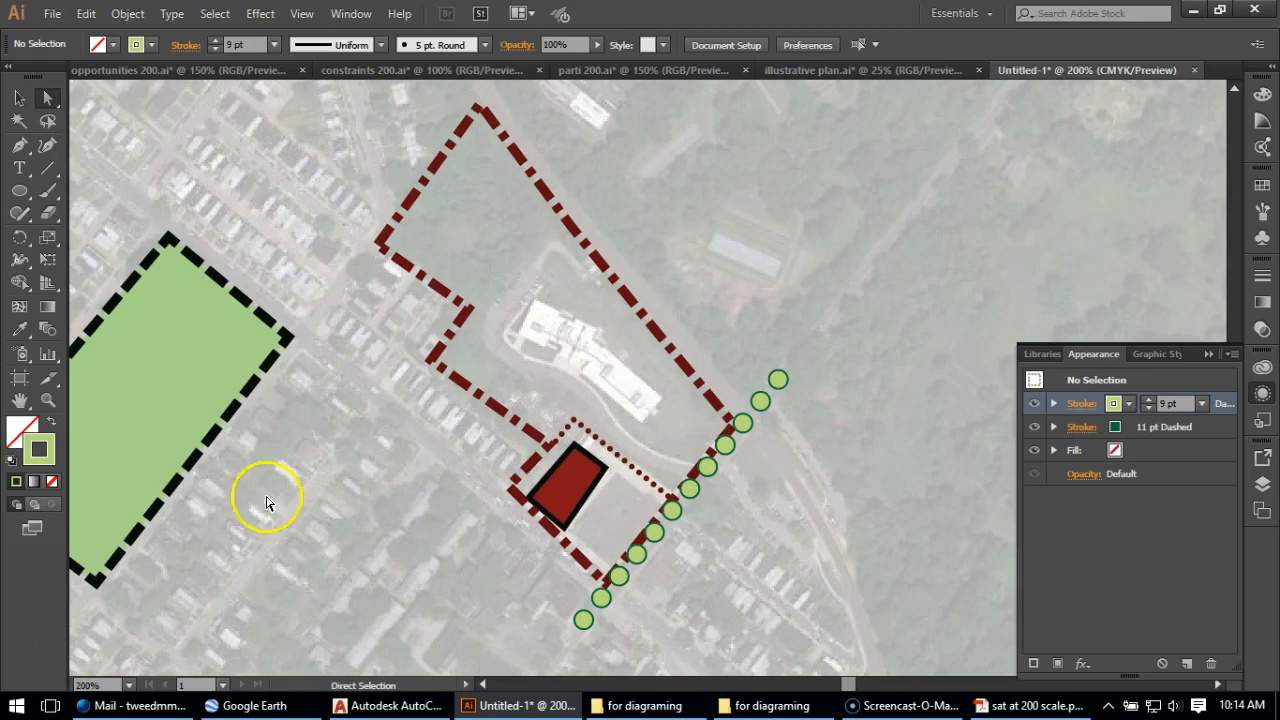